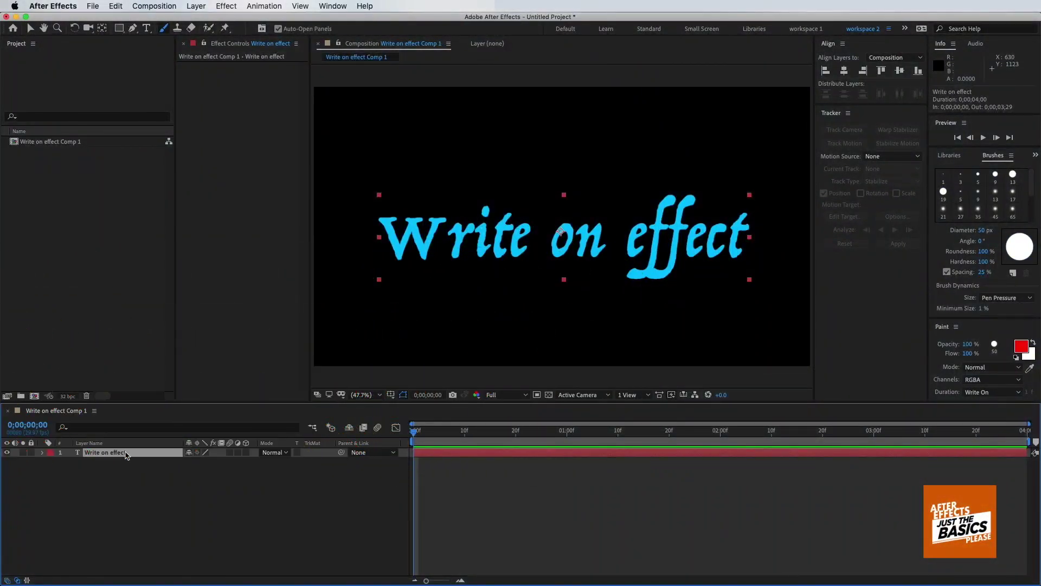
Step: Pre-compose the text layer into 'Write on effect Comp 2' and open it in the Layer panel
{"action": "key", "text": "super+shift+c"}
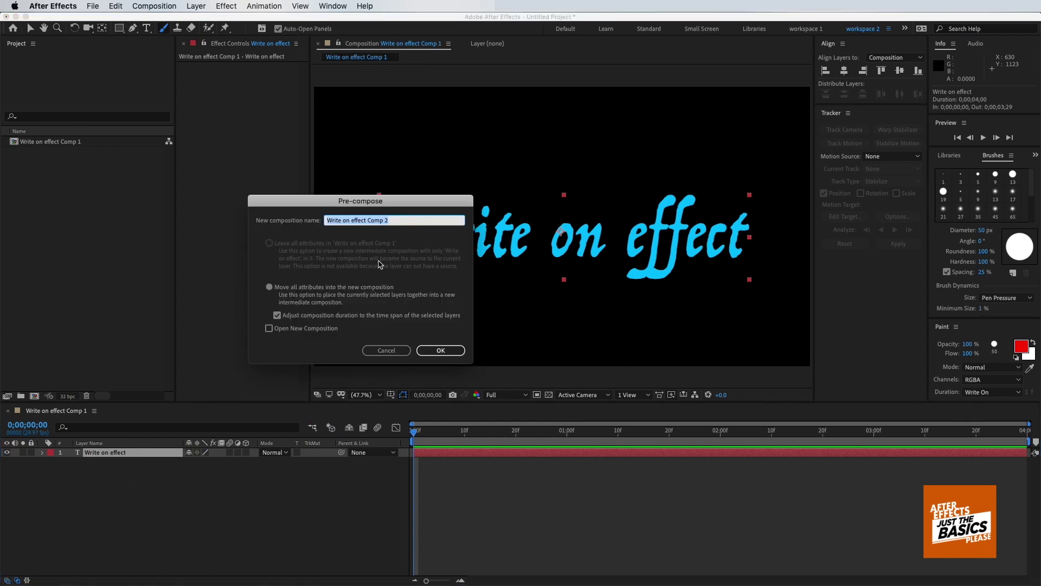
{"action": "left_click", "coordinate": [448, 351]}
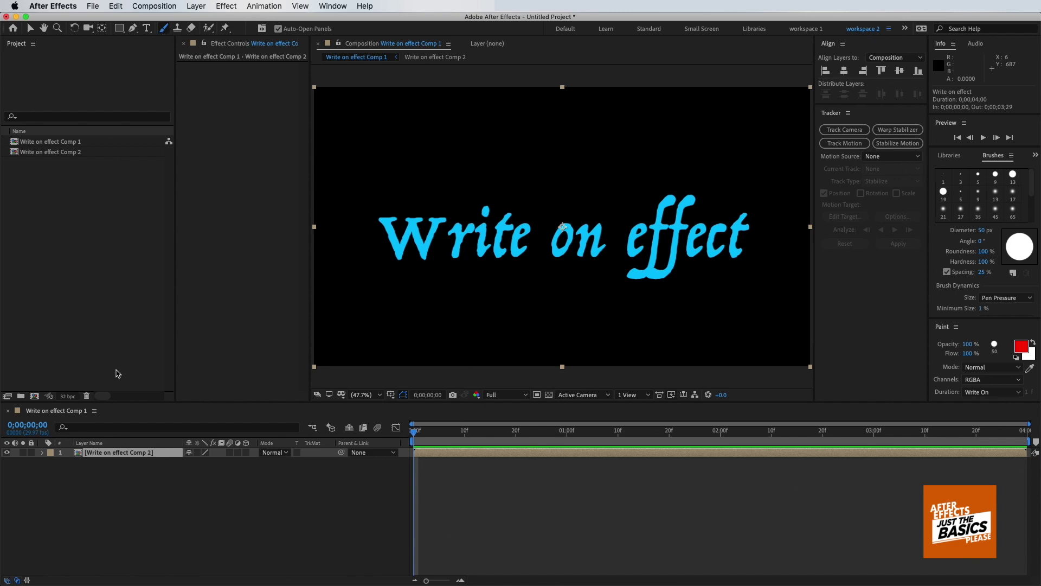
{"action": "double_click", "coordinate": [117, 453]}
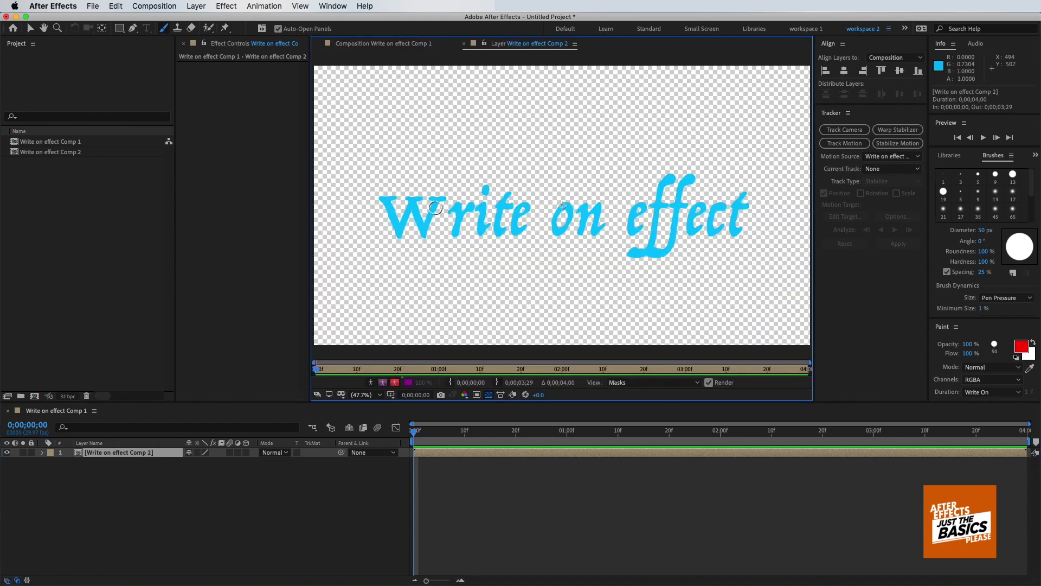
Step: Keep the brush on RGBA channels, set its diameter to 60 px, and start a red stroke on the W
{"action": "left_click", "coordinate": [982, 380]}
{"action": "left_click", "coordinate": [982, 391]}
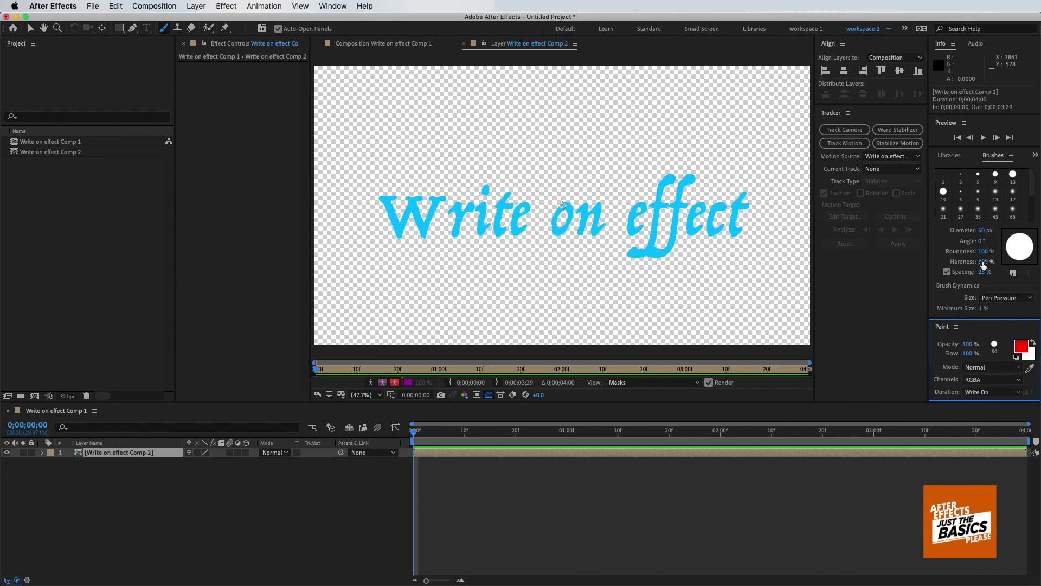
{"action": "left_click", "coordinate": [982, 231]}
{"action": "left_click", "coordinate": [980, 230]}
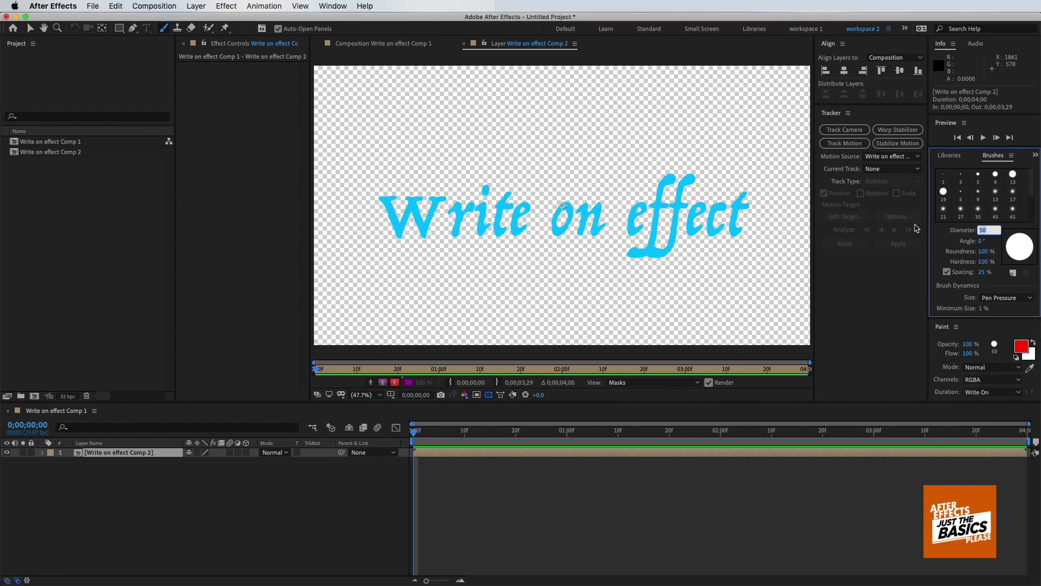
{"action": "type", "text": "60"}
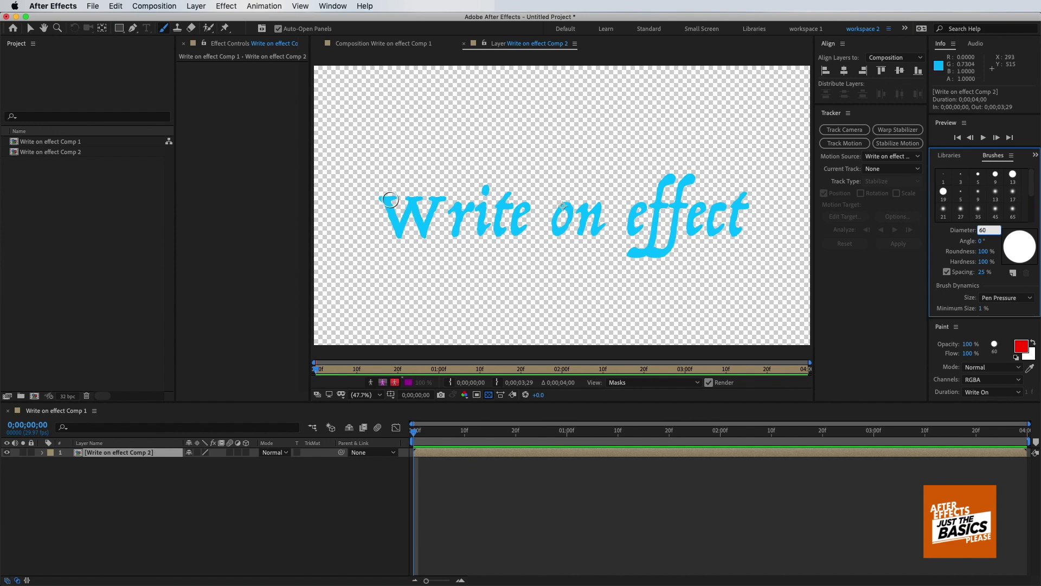
{"action": "left_click_drag", "start_coordinate": [389, 199], "coordinate": [408, 200]}
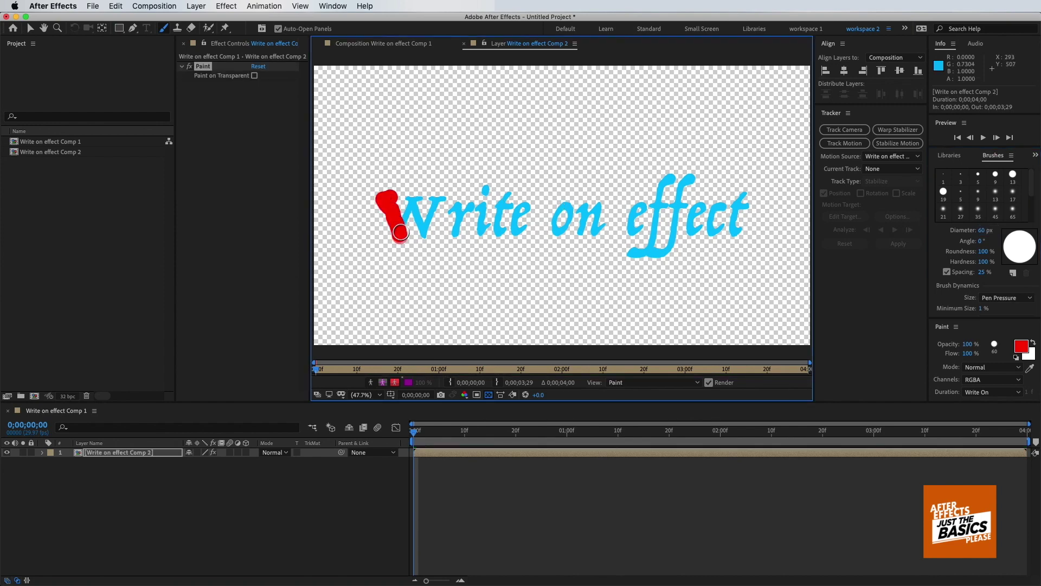
Step: Extend the red stroke across 'Write' and down through 'effect' to the end of the text
{"action": "mouse_move", "coordinate": [419, 201]}
{"action": "left_mouse_down"}
{"action": "mouse_move", "coordinate": [478, 228]}
{"action": "mouse_move", "coordinate": [505, 198]}
{"action": "mouse_move", "coordinate": [606, 223]}
{"action": "mouse_move", "coordinate": [629, 195]}
{"action": "mouse_move", "coordinate": [635, 209]}
{"action": "mouse_move", "coordinate": [657, 204]}
{"action": "left_mouse_up"}
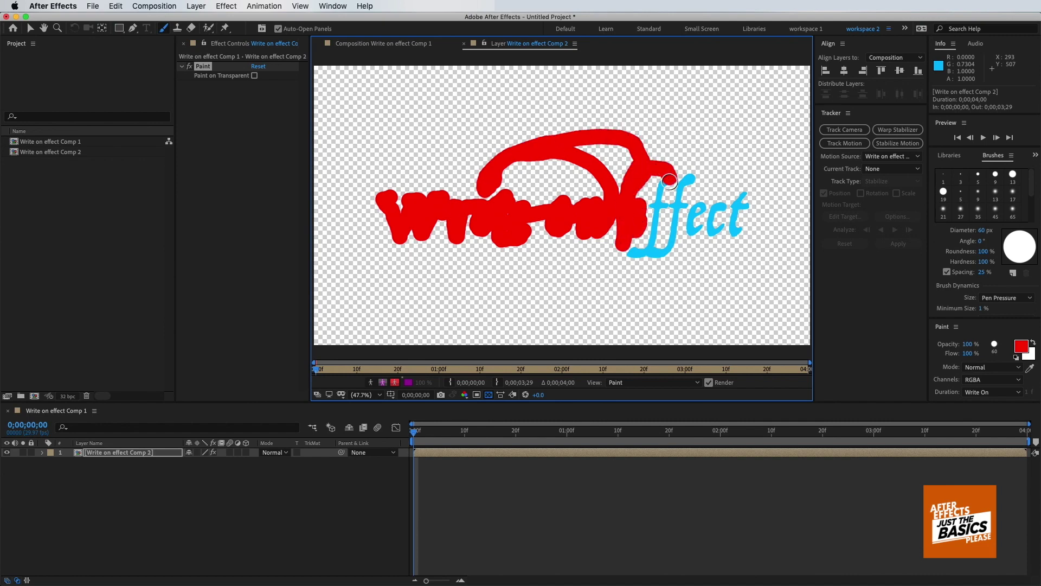
{"action": "mouse_move", "coordinate": [655, 213]}
{"action": "left_mouse_down"}
{"action": "mouse_move", "coordinate": [655, 248]}
{"action": "mouse_move", "coordinate": [674, 210]}
{"action": "mouse_move", "coordinate": [706, 210]}
{"action": "mouse_move", "coordinate": [711, 232]}
{"action": "mouse_move", "coordinate": [741, 232]}
{"action": "left_mouse_up"}
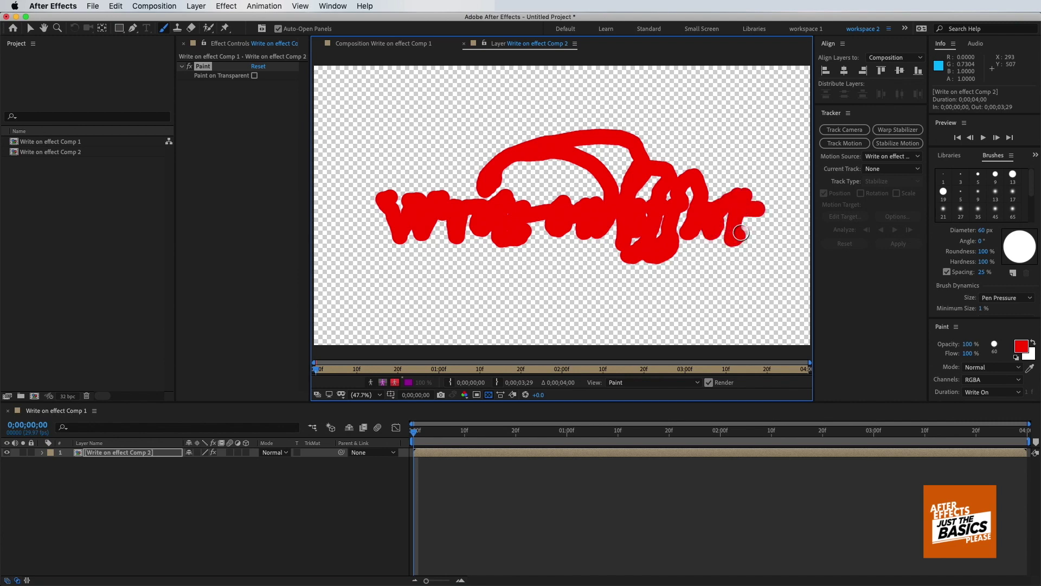
{"action": "left_click_drag", "start_coordinate": [740, 229], "coordinate": [741, 231]}
Step: Show the End property, lengthen the comp to 25 s, and stretch Brush 1 to the timeline's end
{"action": "key", "text": "u"}
{"action": "key", "text": "super+k"}
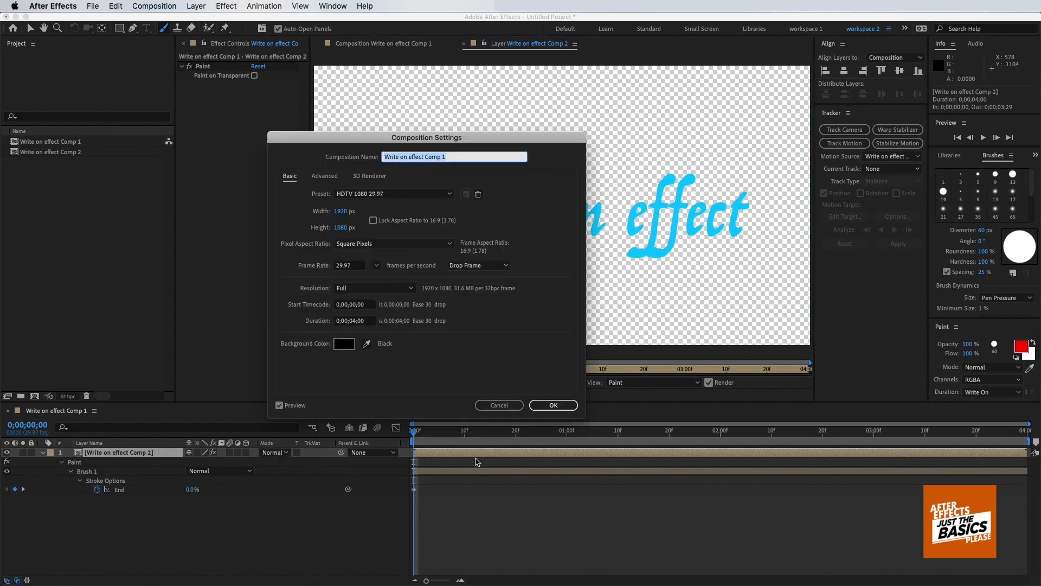
{"action": "left_click", "coordinate": [368, 324]}
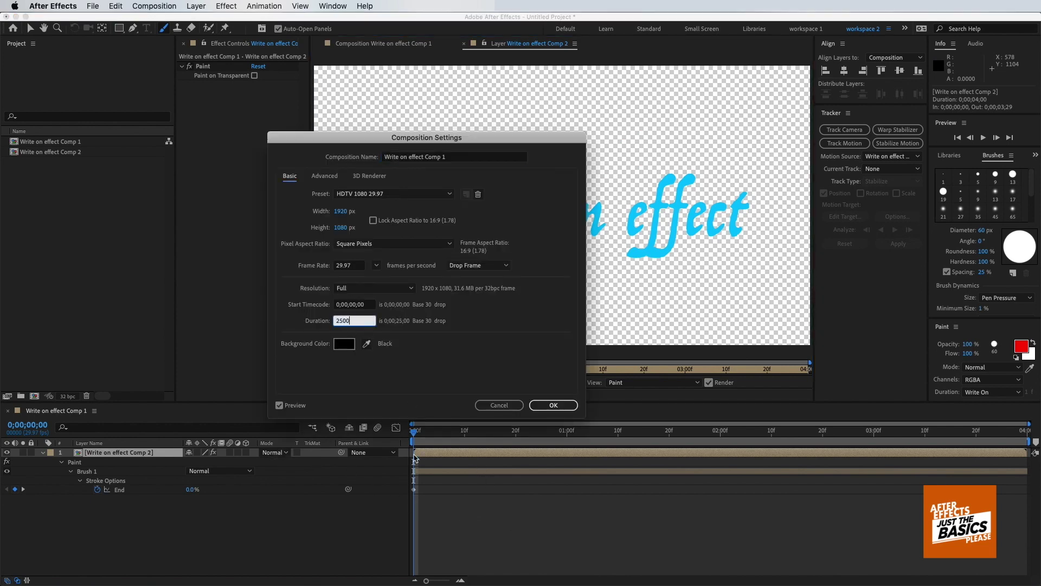
{"action": "key", "text": "Return"}
{"action": "left_click", "coordinate": [494, 479]}
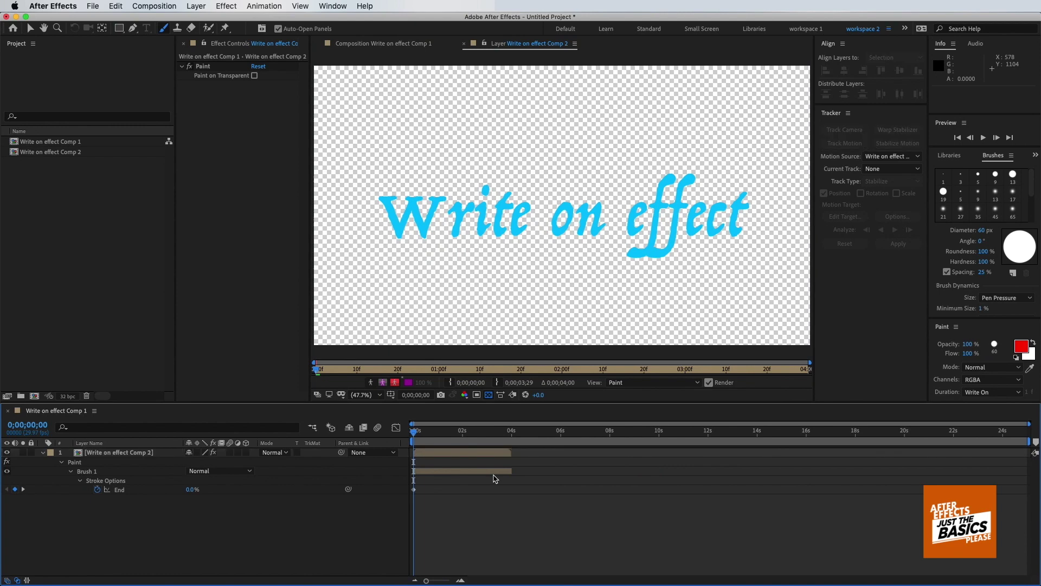
{"action": "left_click", "coordinate": [475, 473]}
{"action": "left_click_drag", "start_coordinate": [514, 471], "coordinate": [1037, 482]}
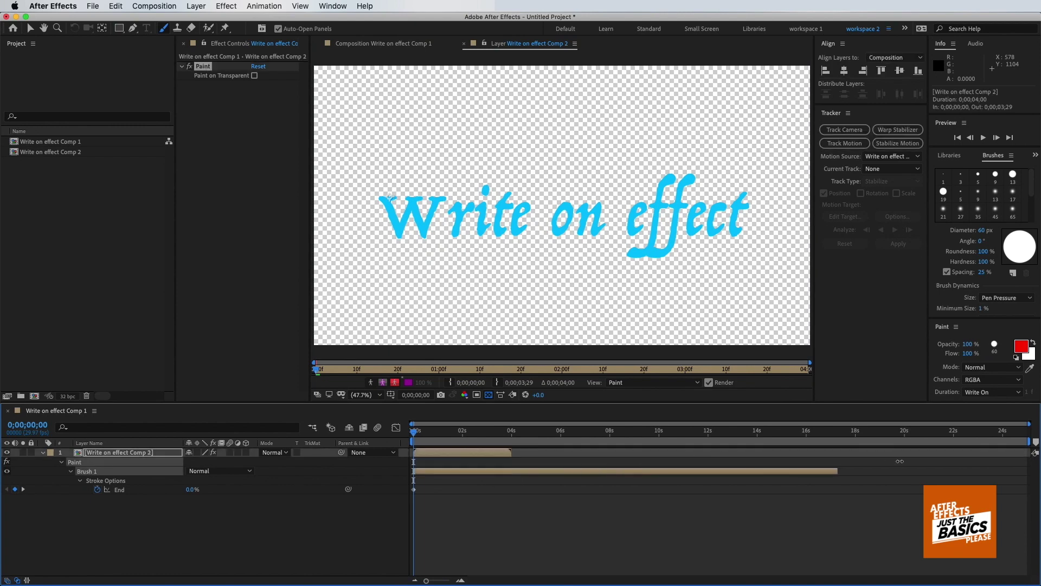
Step: Lengthen the comp to 45 s, move the End keyframe earlier, restore 4 s, and scrub to frame 18
{"action": "key", "text": "super+k"}
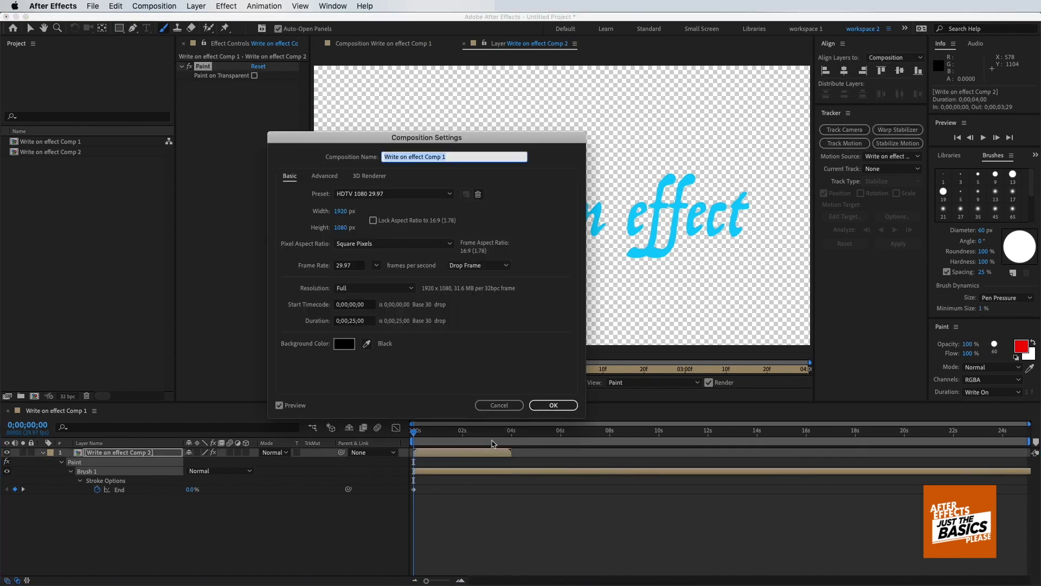
{"action": "left_click", "coordinate": [347, 321]}
{"action": "type", "text": "4500"}
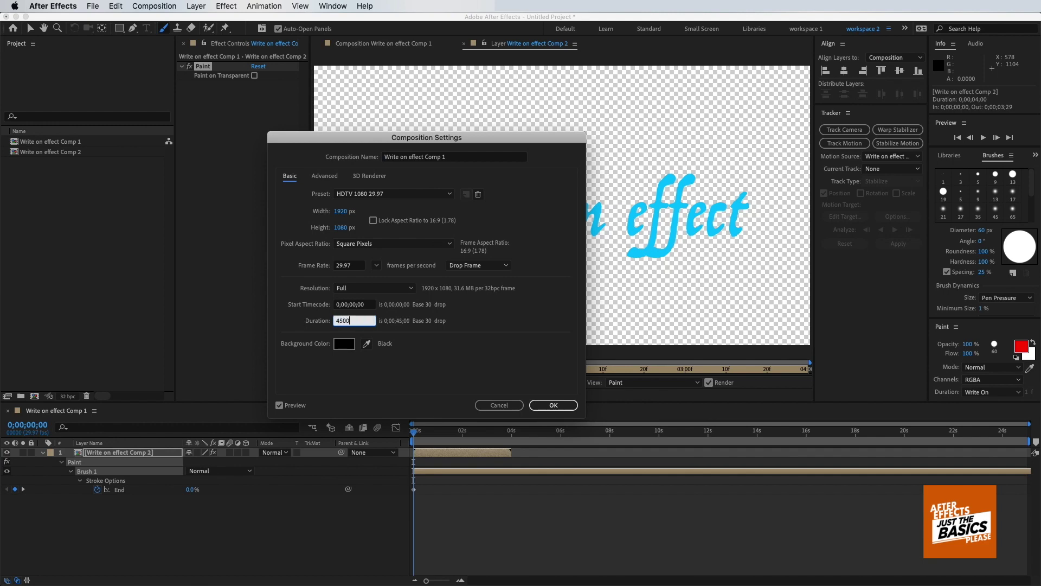
{"action": "key", "text": "Return"}
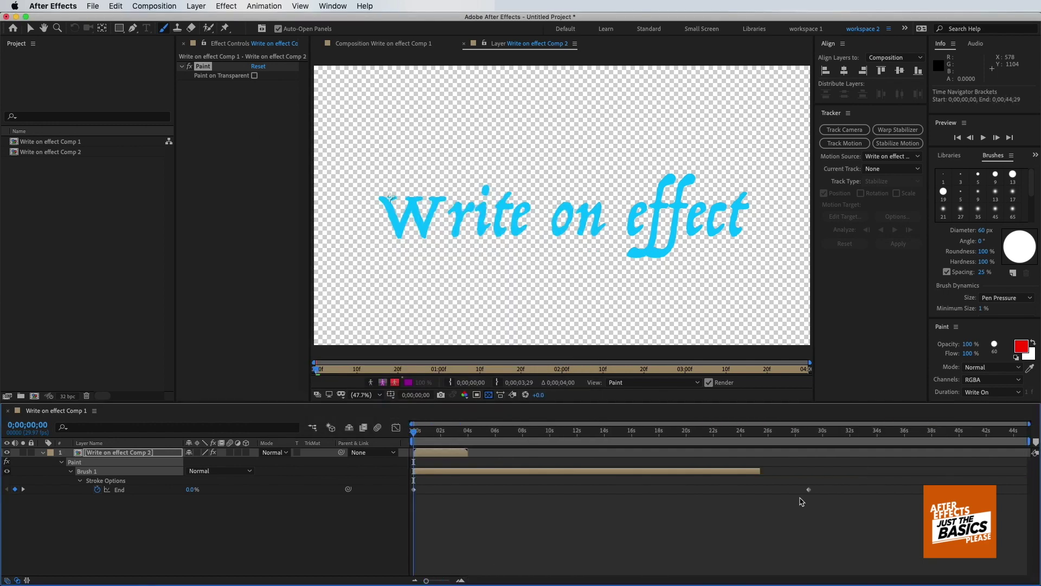
{"action": "left_click_drag", "start_coordinate": [809, 489], "coordinate": [601, 490]}
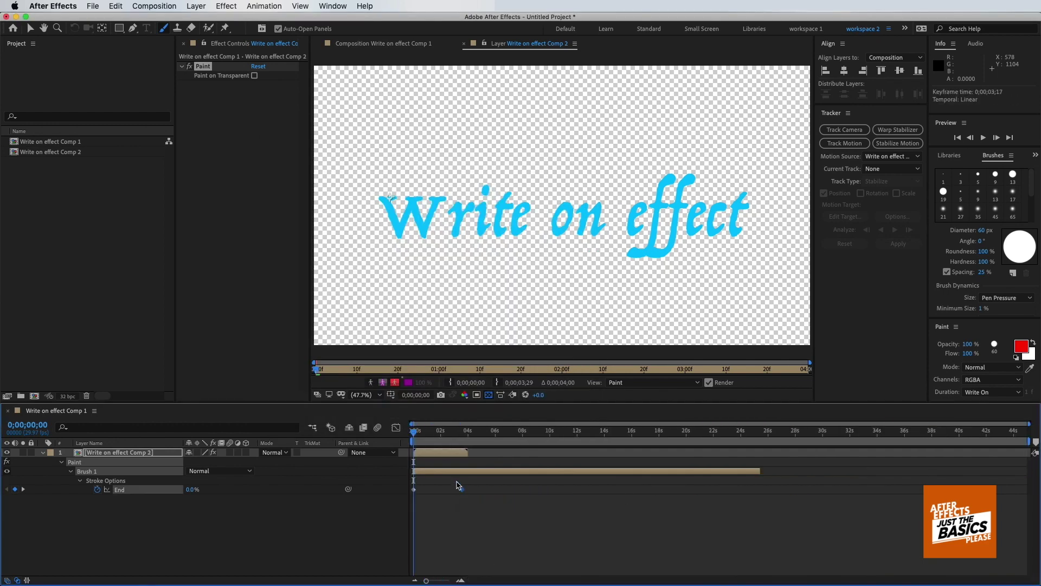
{"action": "key", "text": "super+k"}
{"action": "left_click", "coordinate": [368, 322]}
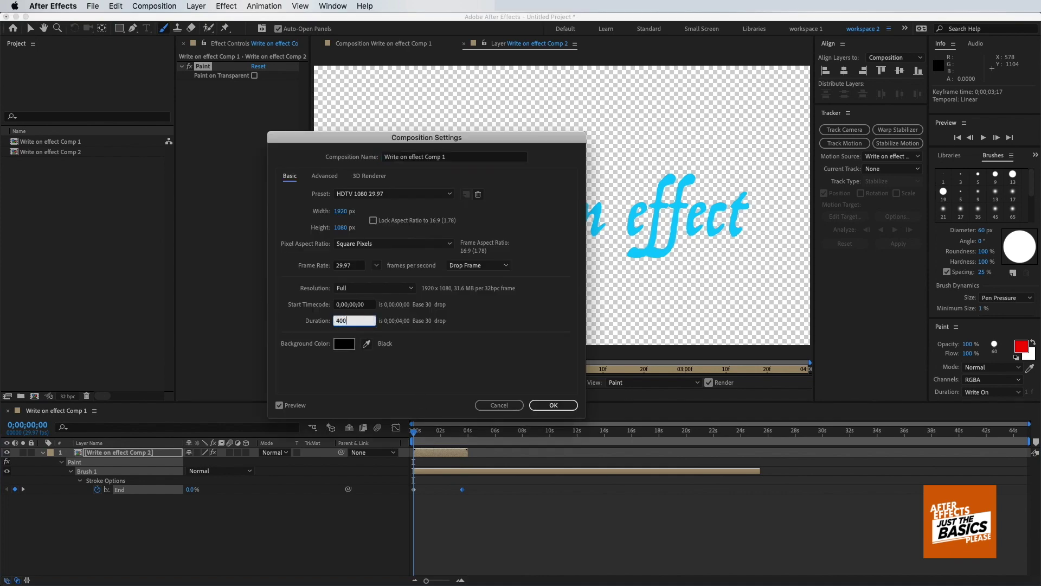
{"action": "key", "text": "Return"}
{"action": "left_click_drag", "start_coordinate": [449, 436], "coordinate": [506, 436]}
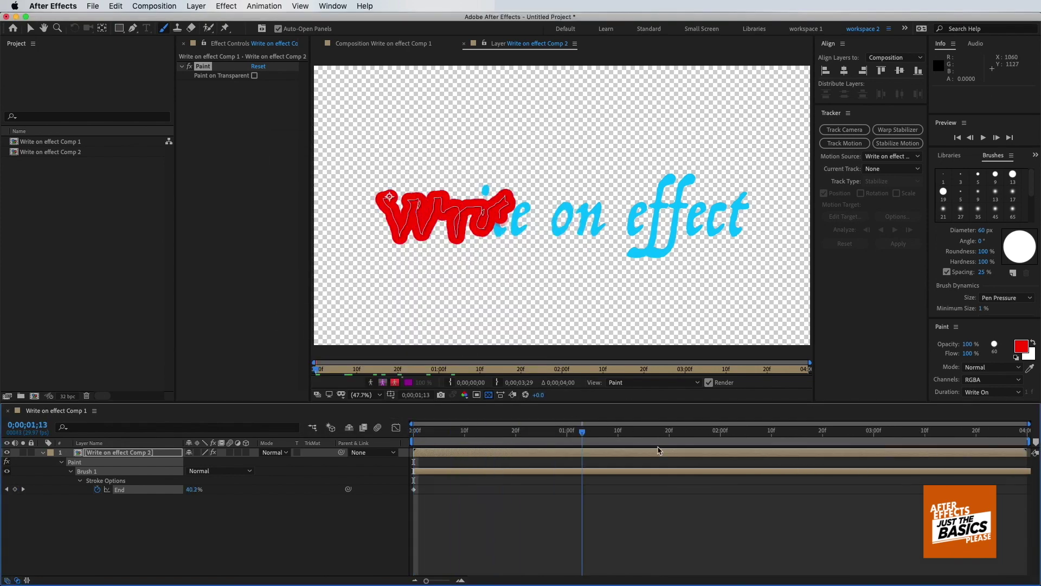
Step: Keep the stroke's blend mode at Normal and turn on Paint on Transparent
{"action": "left_click", "coordinate": [204, 471]}
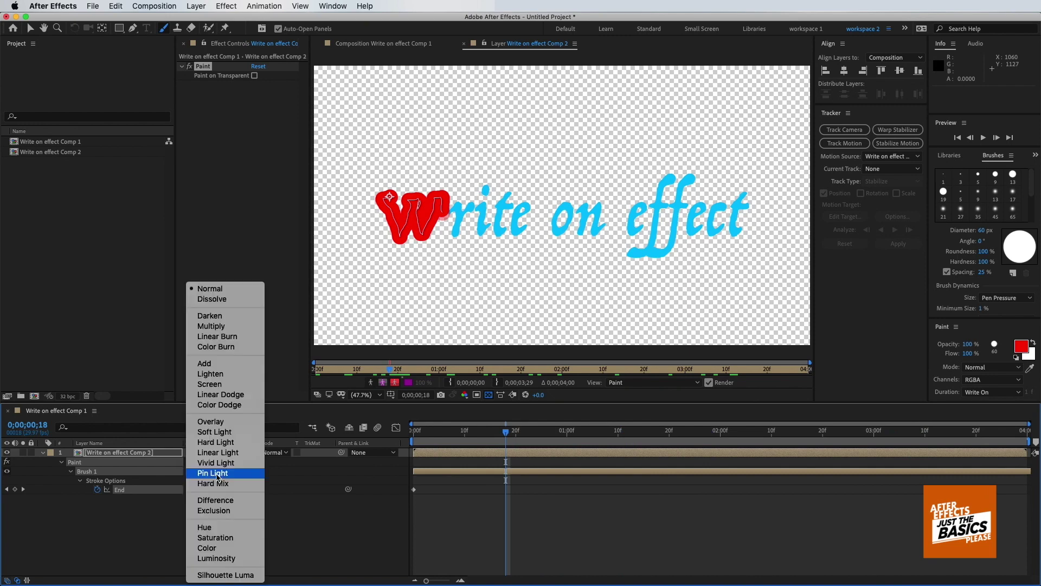
{"action": "left_click", "coordinate": [358, 533]}
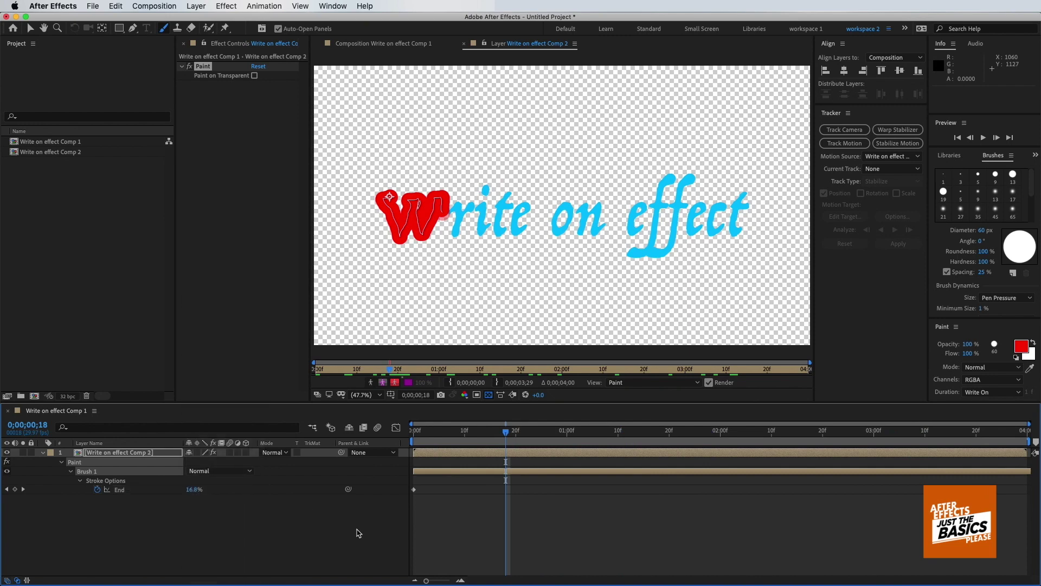
{"action": "left_click", "coordinate": [254, 76]}
Step: Duplicate the painted Write on effect Comp 2 layer and expand the top copy's effects
{"action": "left_click", "coordinate": [257, 539]}
{"action": "left_click", "coordinate": [116, 453]}
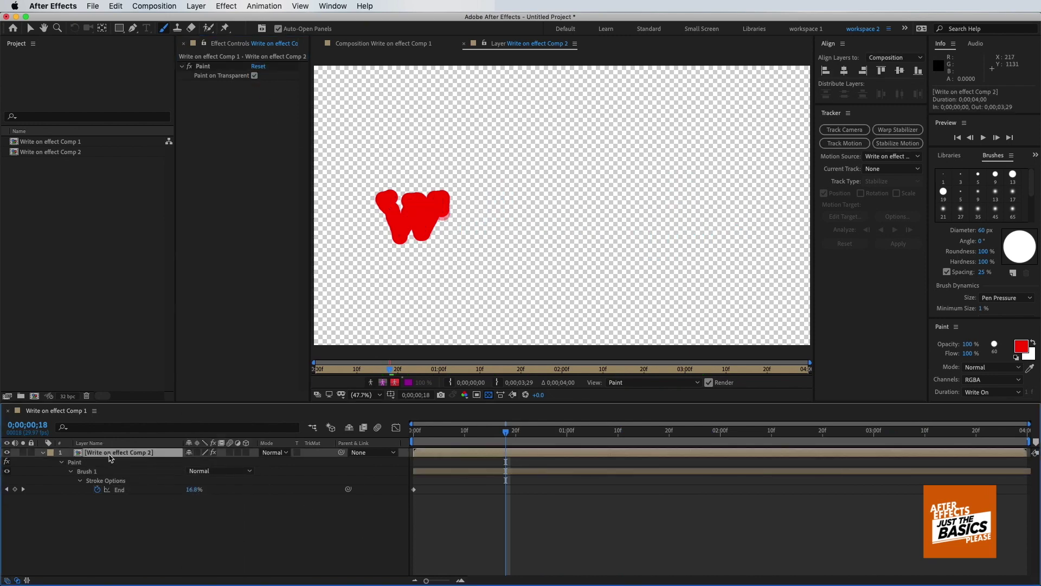
{"action": "key", "text": "v"}
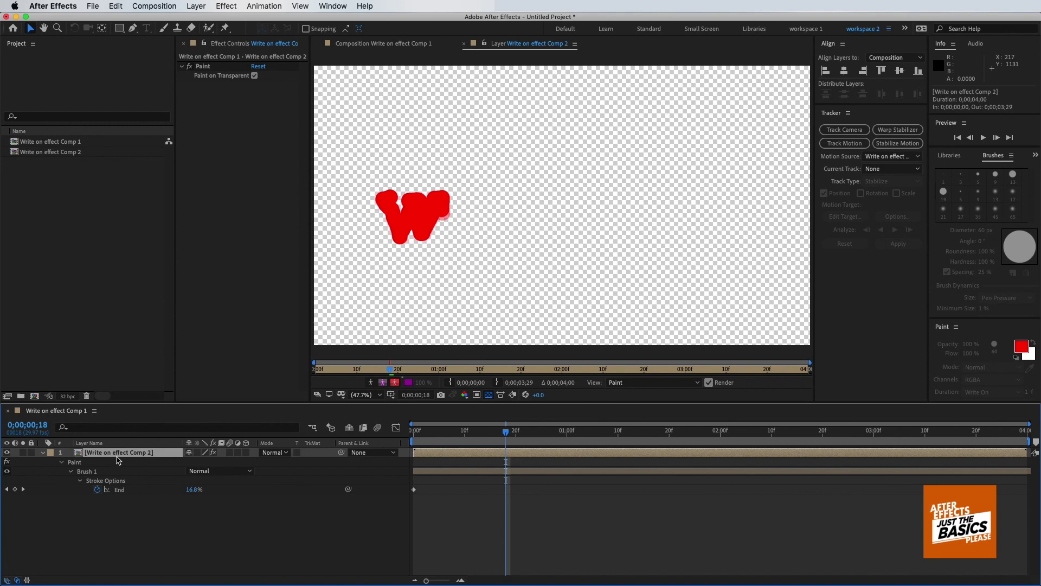
{"action": "key", "text": "ctrl+d"}
{"action": "left_click", "coordinate": [42, 452]}
Step: Delete the Paint effect from the top copy, collapse the layers, and return to the composition
{"action": "left_click", "coordinate": [74, 464]}
{"action": "key", "text": "Delete"}
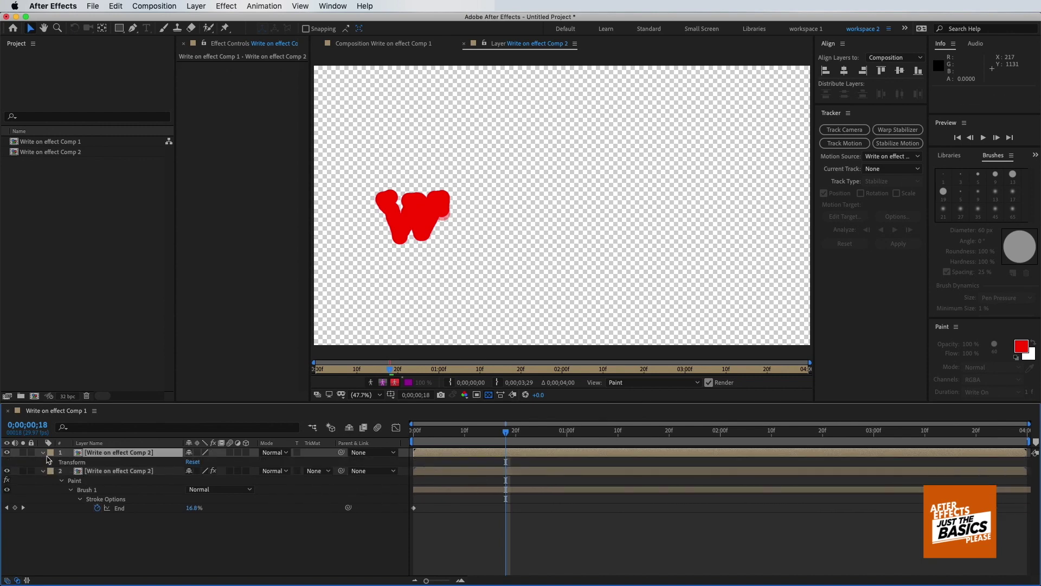
{"action": "left_click", "coordinate": [42, 452]}
{"action": "left_click", "coordinate": [43, 462]}
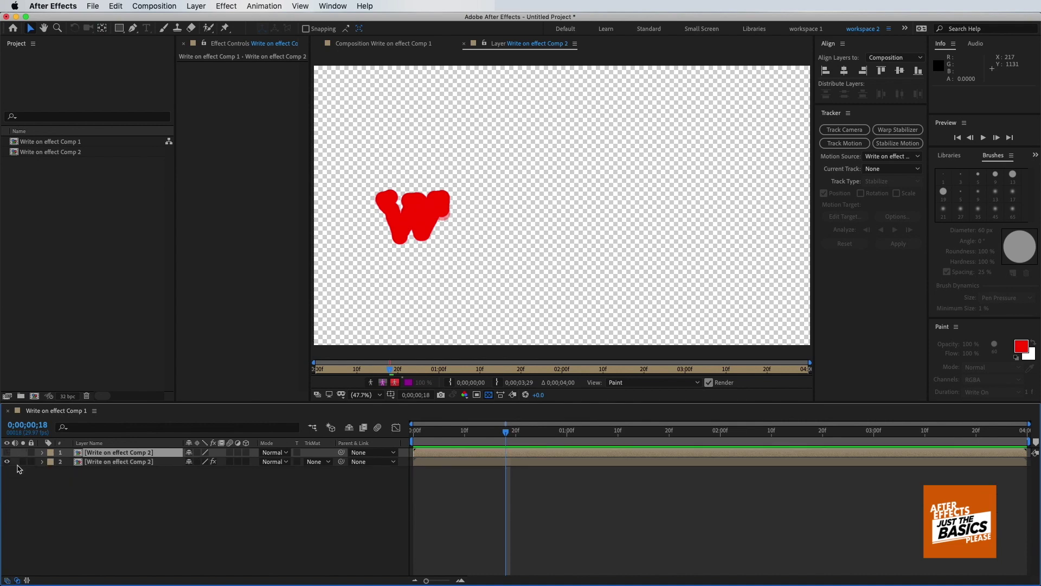
{"action": "left_click", "coordinate": [464, 45]}
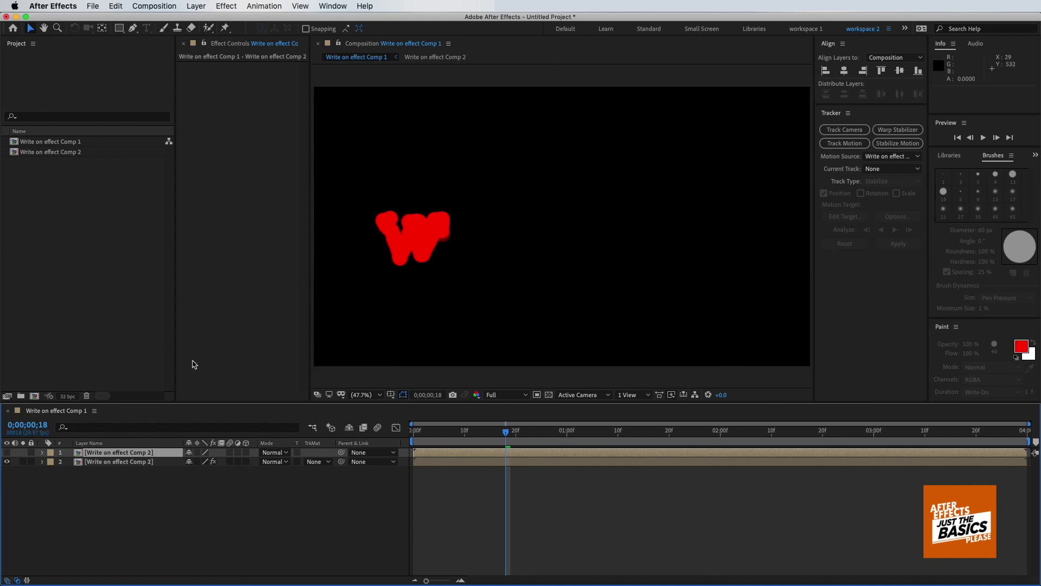
Step: Make the lower text layer visible, set its TrkMat to Alpha Matte, and preview the write-on
{"action": "left_click", "coordinate": [7, 462]}
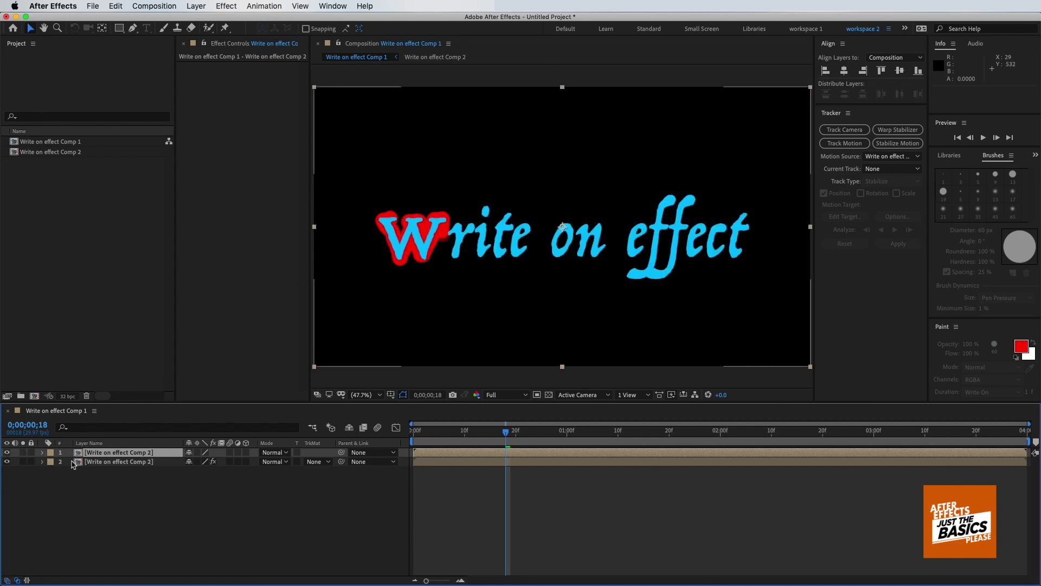
{"action": "left_click", "coordinate": [156, 461]}
{"action": "left_click", "coordinate": [321, 461]}
{"action": "left_click", "coordinate": [329, 490]}
{"action": "left_click_drag", "start_coordinate": [442, 437], "coordinate": [441, 441]}
{"action": "key", "text": "space"}
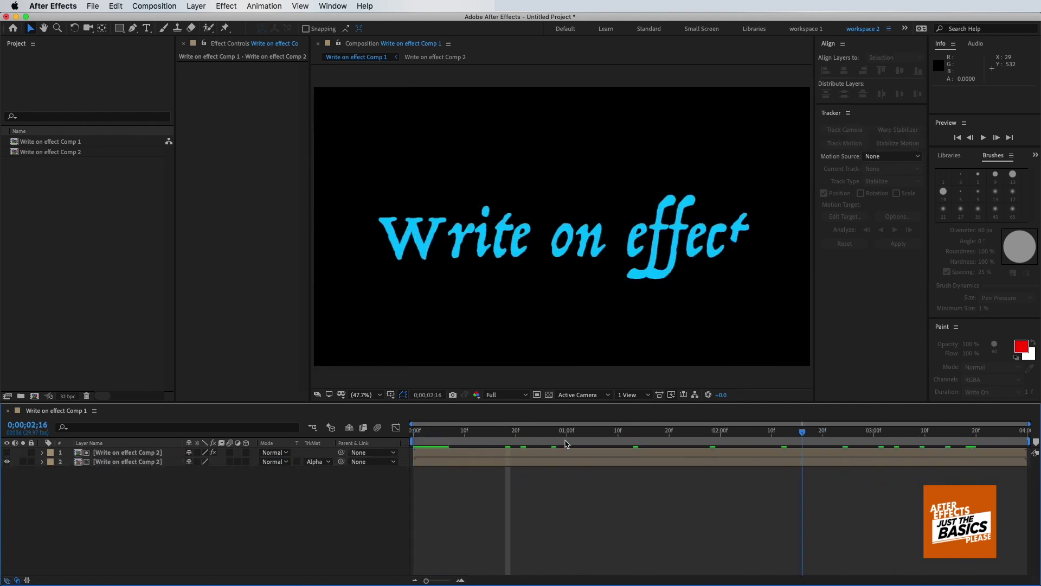
Step: Reveal the matte layer's End keyframe and open its context menu
{"action": "left_click", "coordinate": [138, 452]}
{"action": "key", "text": "u"}
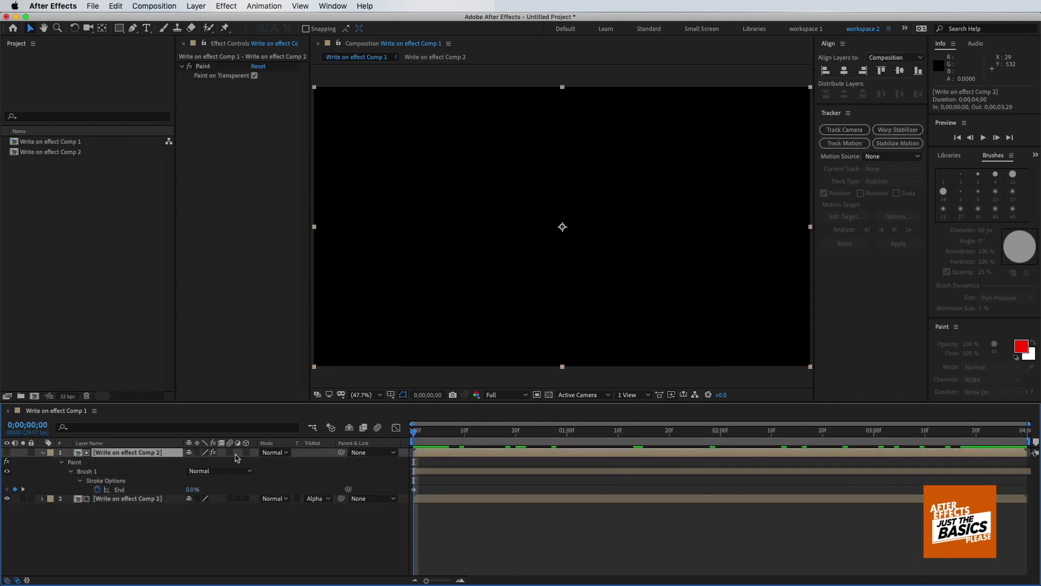
{"action": "right_click", "coordinate": [843, 490]}
Step: Apply Easy Ease Out to the End keyframe and set the preview resolution to Half
{"action": "mouse_move", "coordinate": [895, 575]}
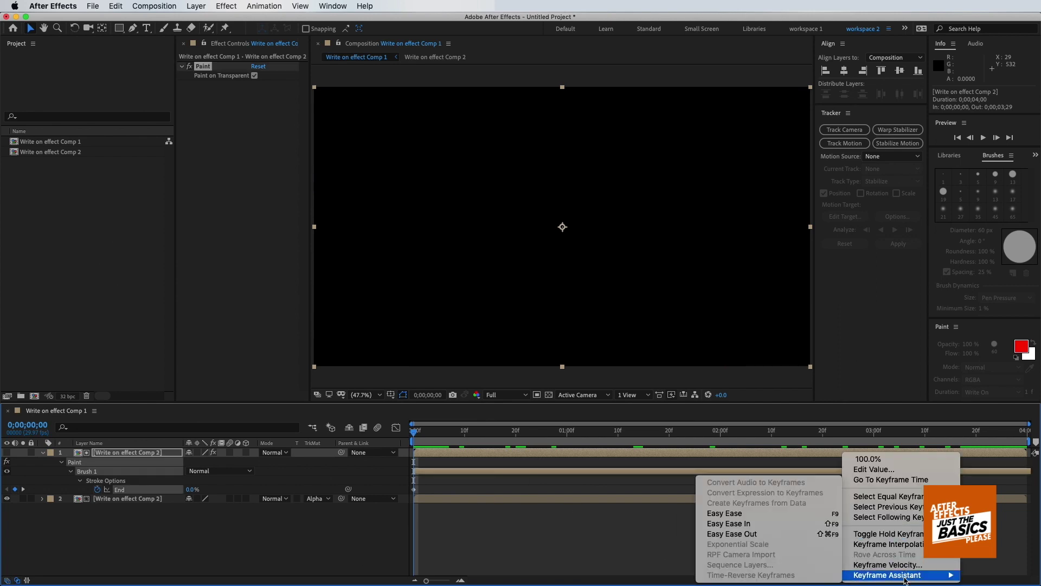
{"action": "left_click", "coordinate": [778, 533]}
{"action": "left_click", "coordinate": [501, 453]}
{"action": "left_click", "coordinate": [506, 394]}
{"action": "left_click", "coordinate": [496, 418]}
Step: Preview the animation, then show the red stroke layer and replay it
{"action": "left_click", "coordinate": [403, 438]}
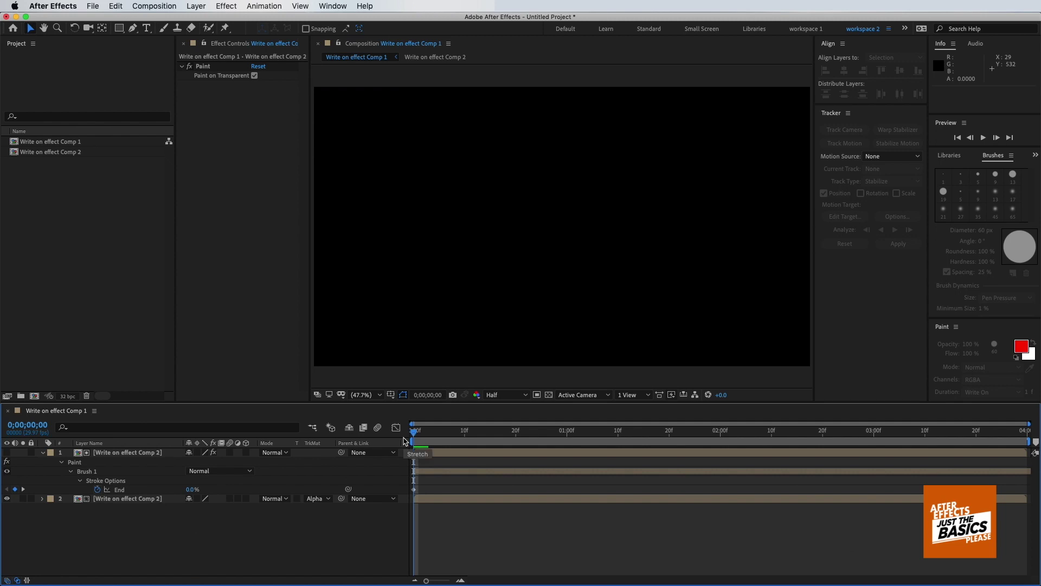
{"action": "key", "text": "space"}
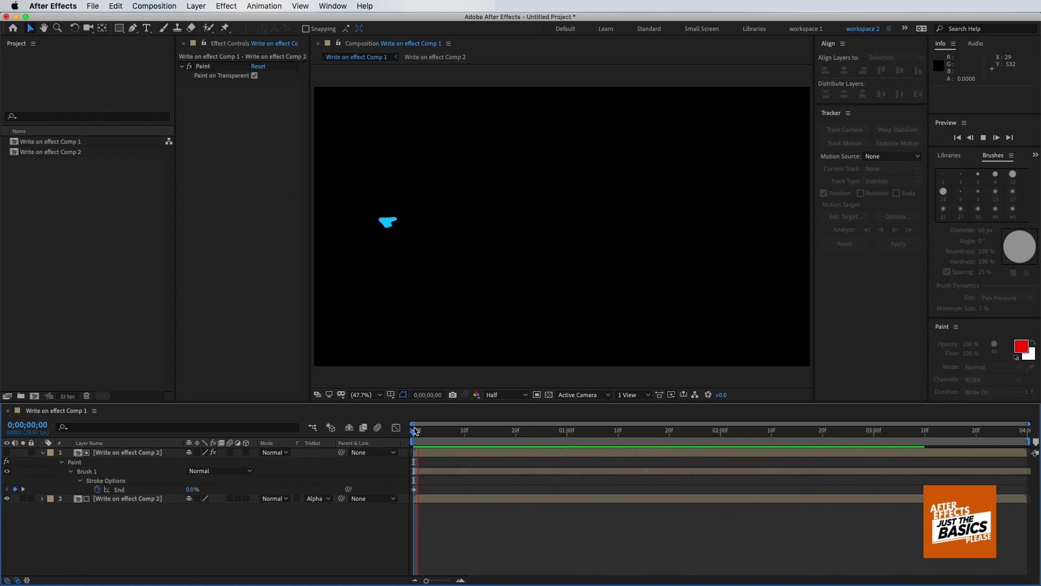
{"action": "key", "text": "space"}
{"action": "left_click", "coordinate": [7, 452]}
{"action": "key", "text": "space"}
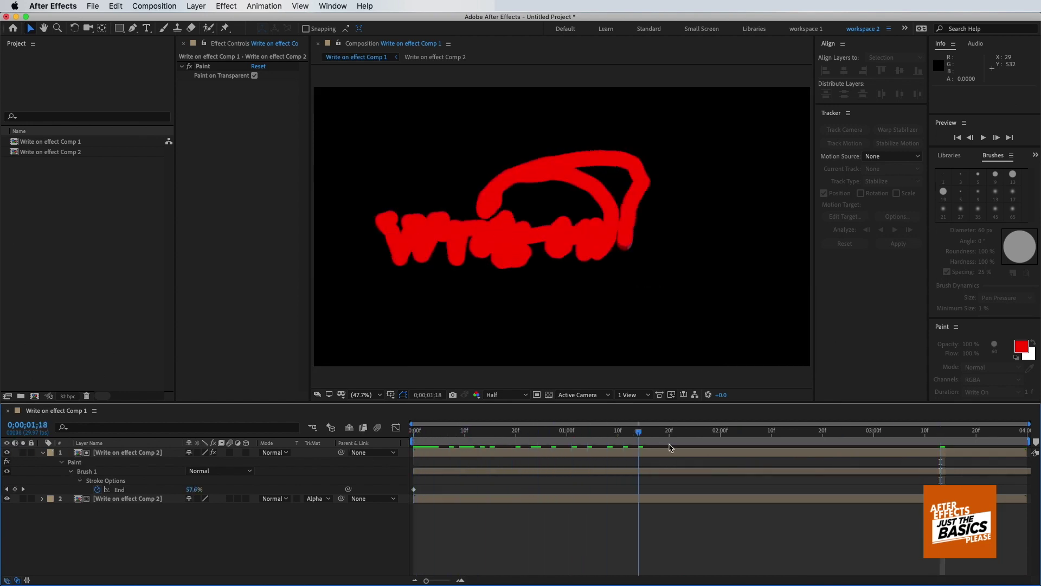
Step: Hide and collapse the red stroke layer, with the transparency checkerboard turned on
{"action": "left_click", "coordinate": [548, 394]}
{"action": "left_click", "coordinate": [7, 452]}
{"action": "left_click", "coordinate": [42, 452]}
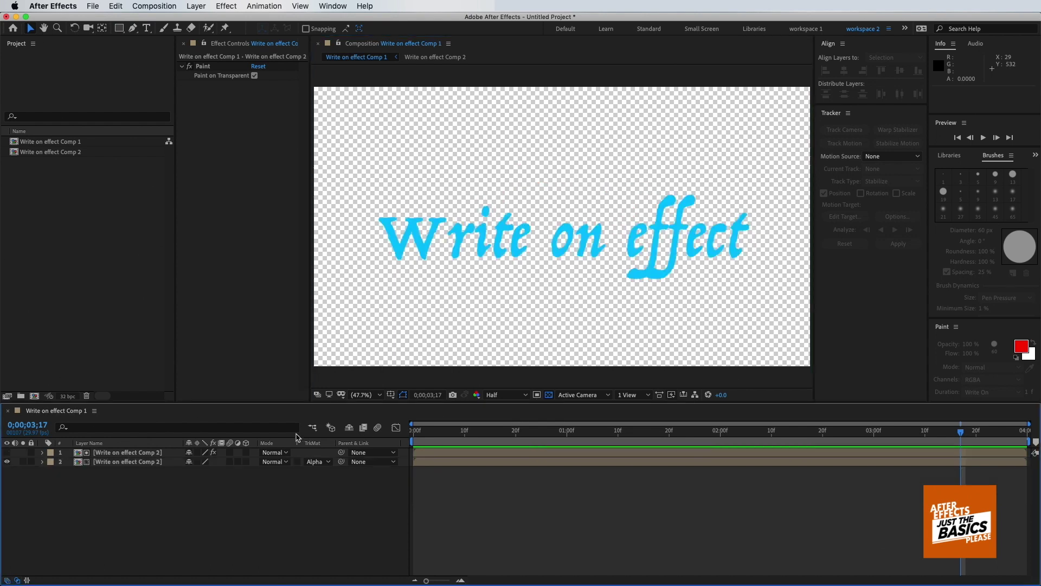
{"action": "left_click", "coordinate": [548, 394]}
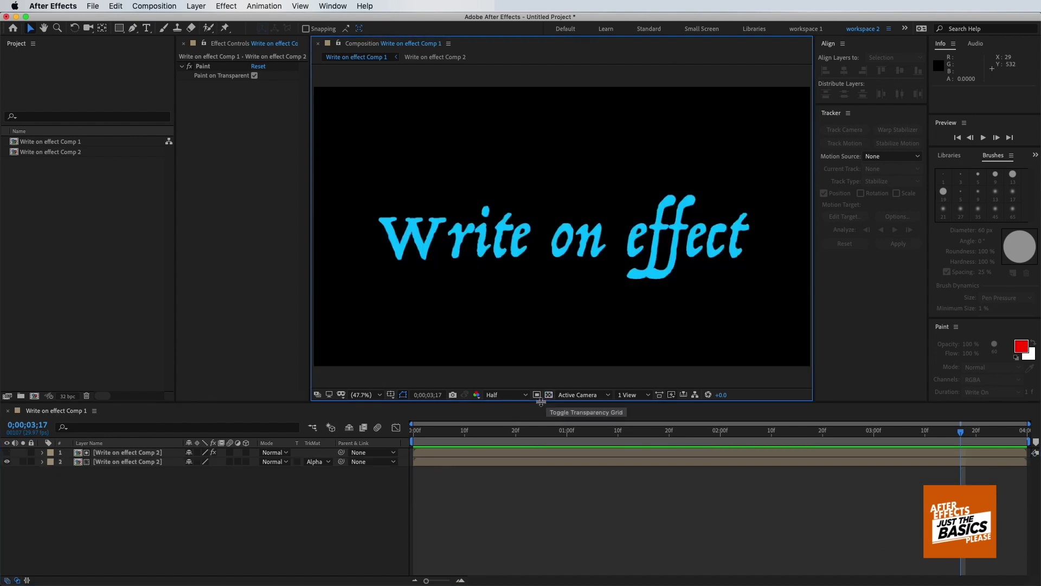
{"action": "left_click", "coordinate": [548, 394]}
Step: Preview the cyan text writing on, then move the playhead to 0;00;02;01
{"action": "key", "text": "space"}
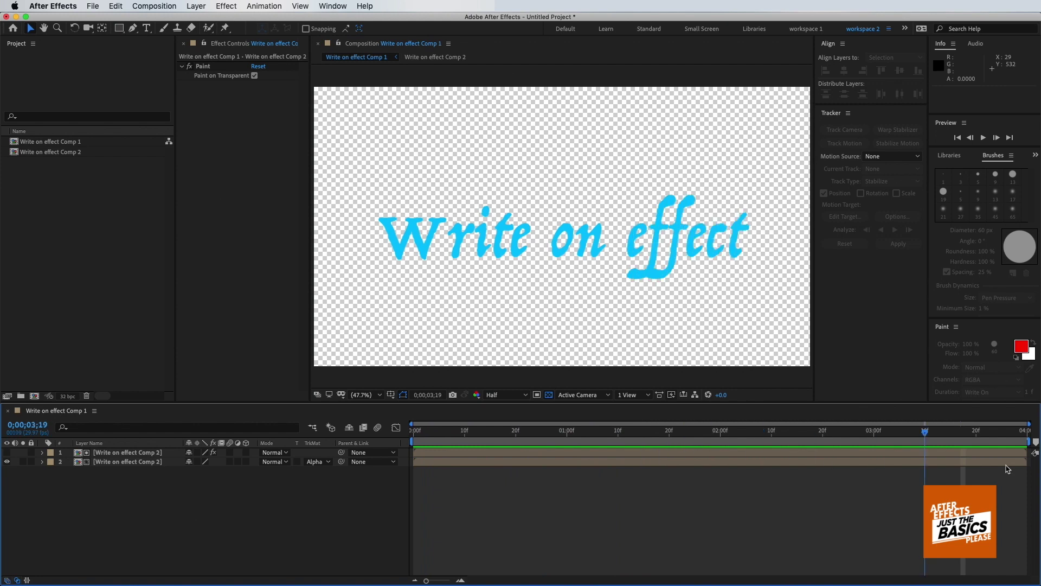
{"action": "left_click", "coordinate": [549, 394]}
{"action": "left_click_drag", "start_coordinate": [457, 438], "coordinate": [698, 441]}
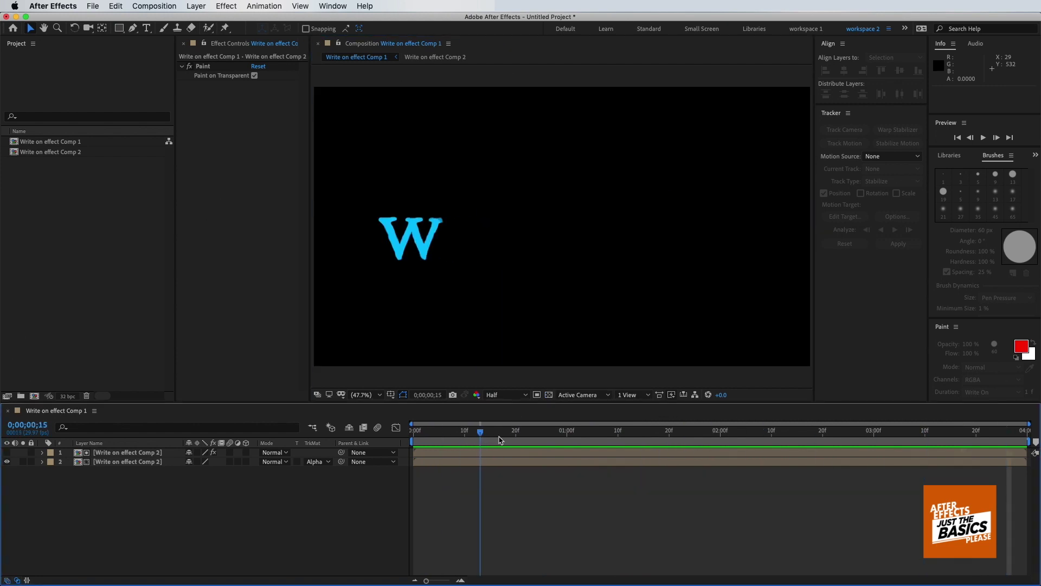
{"action": "left_click", "coordinate": [124, 452]}
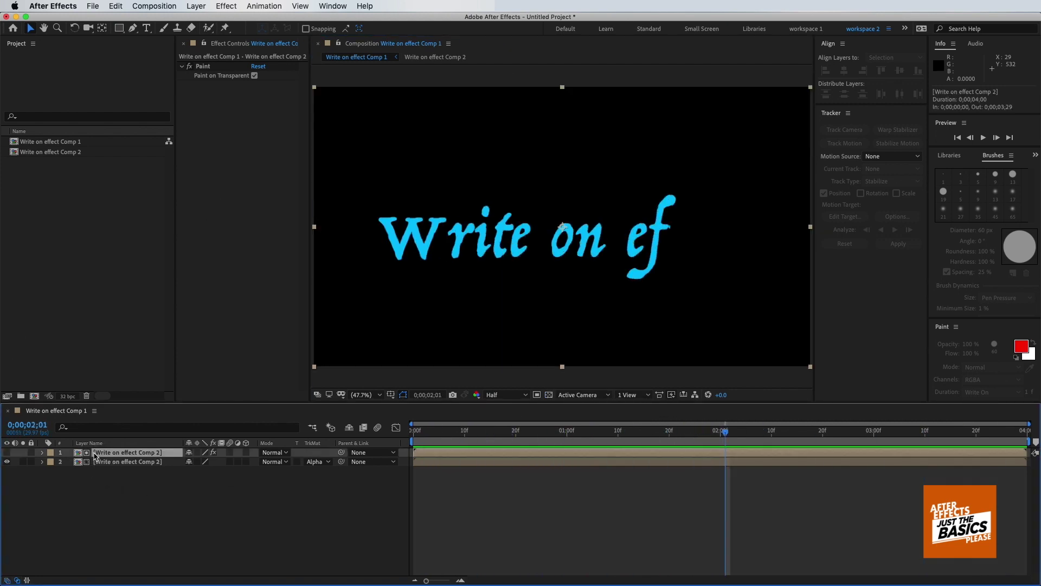
Step: Duplicate the stroke and text layers and shift the top pair a few frames later
{"action": "left_click", "coordinate": [125, 462], "text": "shift"}
{"action": "key", "text": "super+d"}
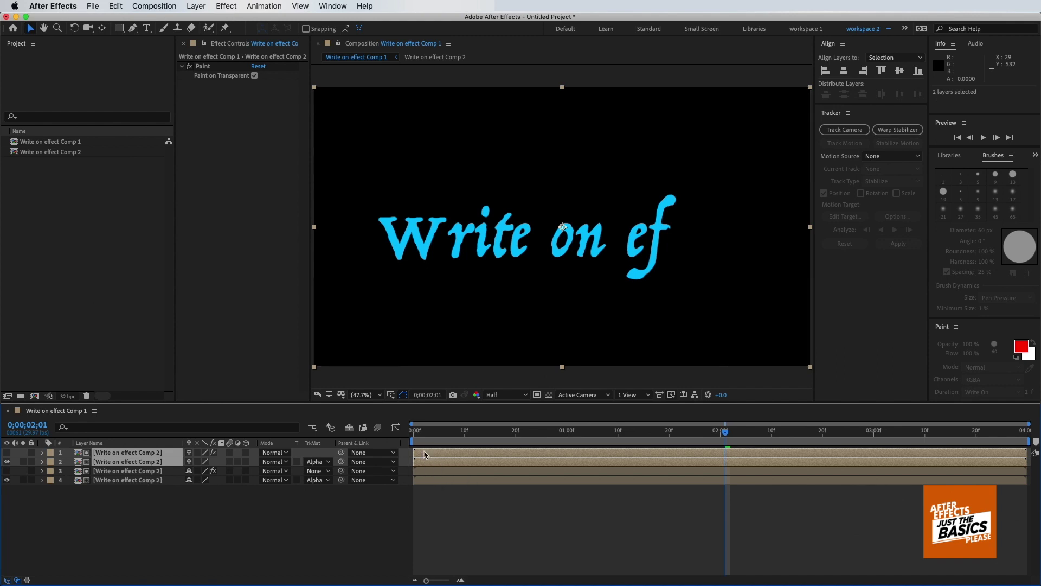
{"action": "left_click_drag", "start_coordinate": [445, 462], "coordinate": [467, 462]}
Step: Give the lower text layer a Fill effect in dark navy blue (0034D6)
{"action": "left_click", "coordinate": [164, 481]}
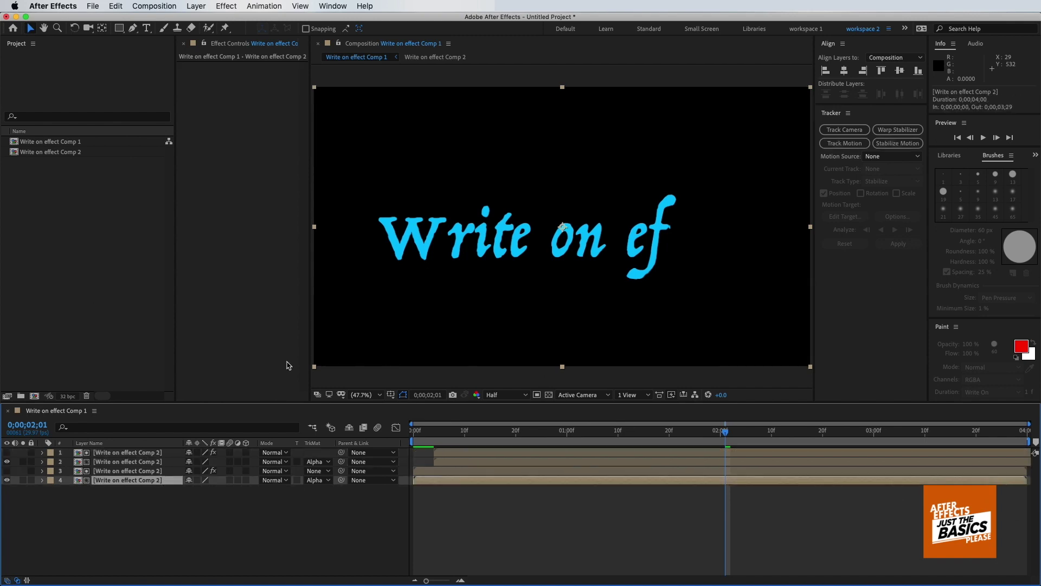
{"action": "left_click", "coordinate": [232, 5]}
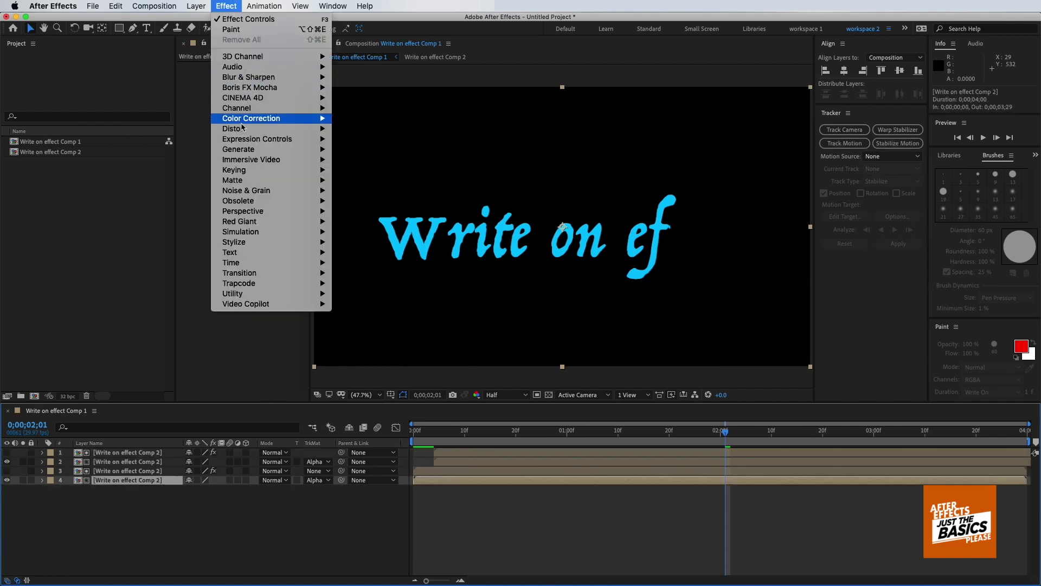
{"action": "mouse_move", "coordinate": [261, 150]}
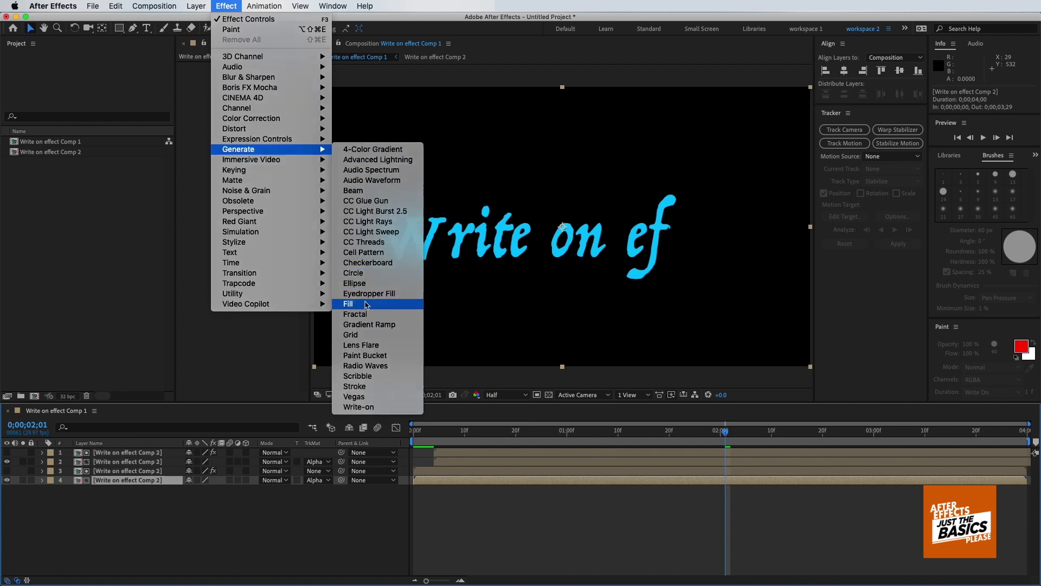
{"action": "left_click", "coordinate": [373, 304]}
{"action": "left_click", "coordinate": [257, 95]}
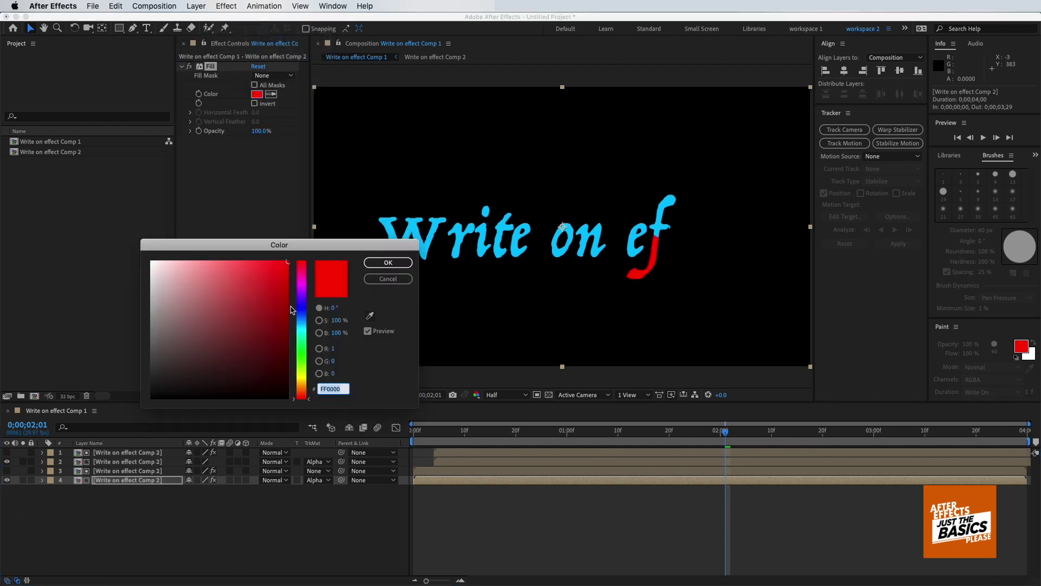
{"action": "left_click", "coordinate": [304, 313]}
{"action": "left_click", "coordinate": [292, 287]}
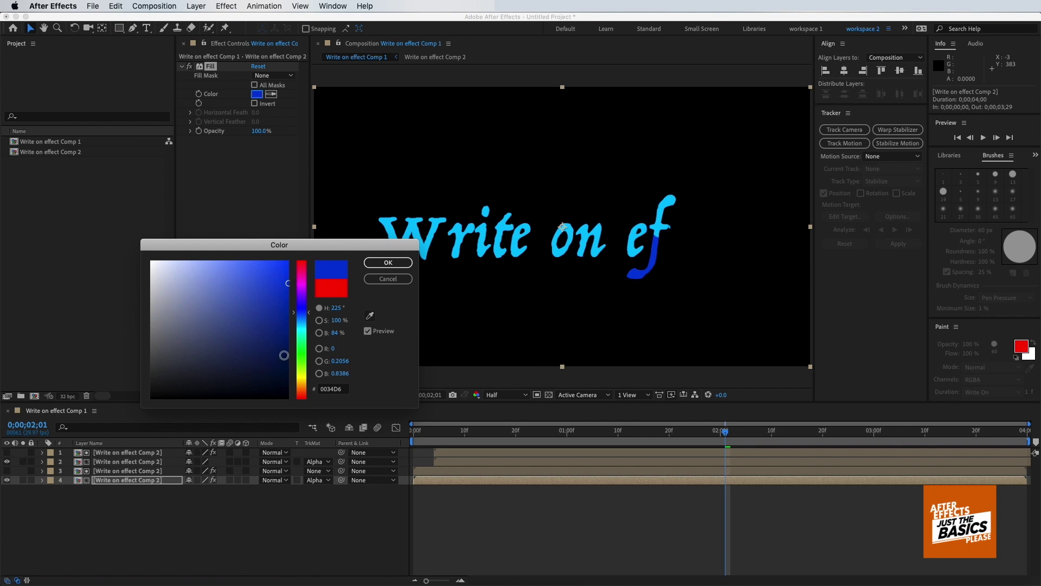
{"action": "left_click", "coordinate": [288, 364]}
{"action": "left_click", "coordinate": [388, 262]}
{"action": "left_click", "coordinate": [232, 522]}
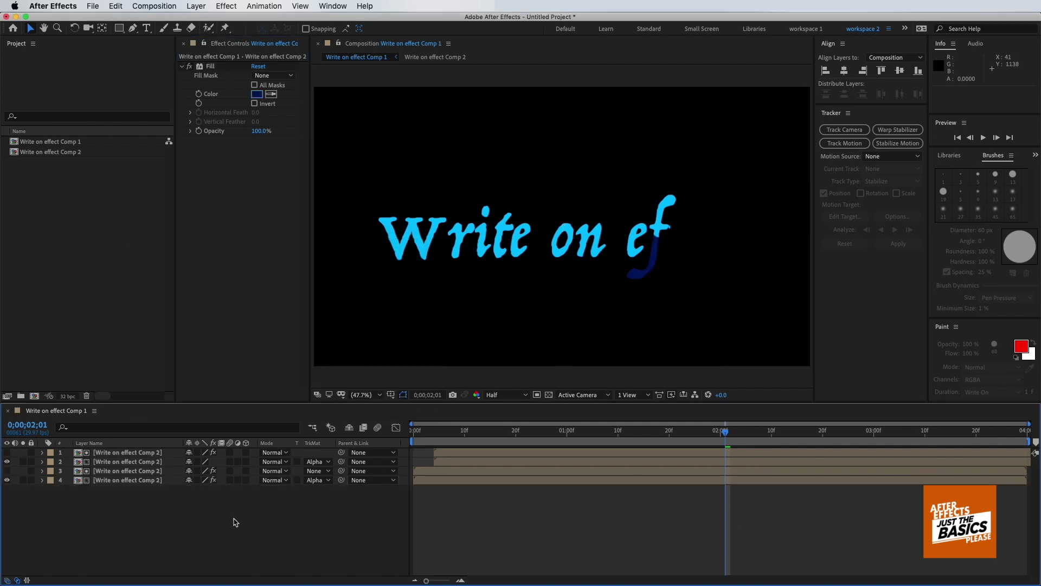
{"action": "key", "text": "super+y"}
Step: Create White Solid 1 in FFFFFF at the bottom of the stack, then select the lower stroke layer
{"action": "left_click", "coordinate": [411, 379]}
{"action": "left_click_drag", "start_coordinate": [259, 348], "coordinate": [109, 230]}
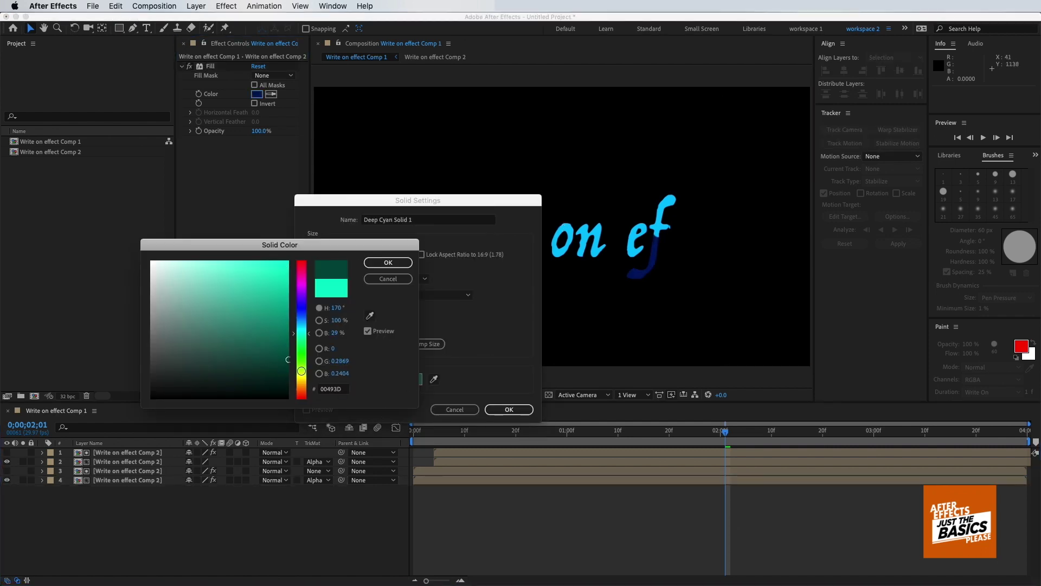
{"action": "left_click", "coordinate": [388, 263]}
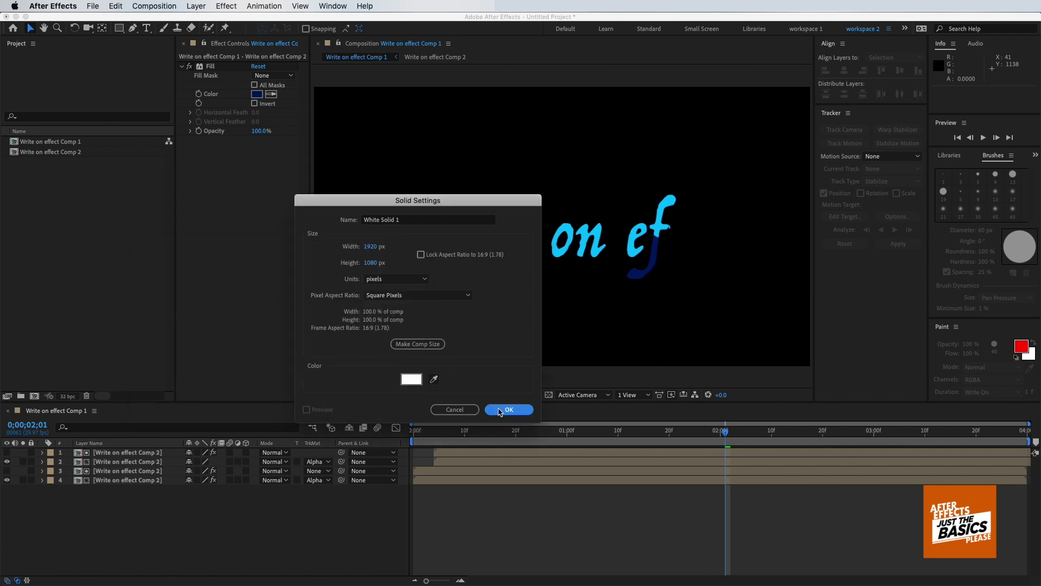
{"action": "left_click", "coordinate": [508, 410]}
{"action": "left_click", "coordinate": [169, 480]}
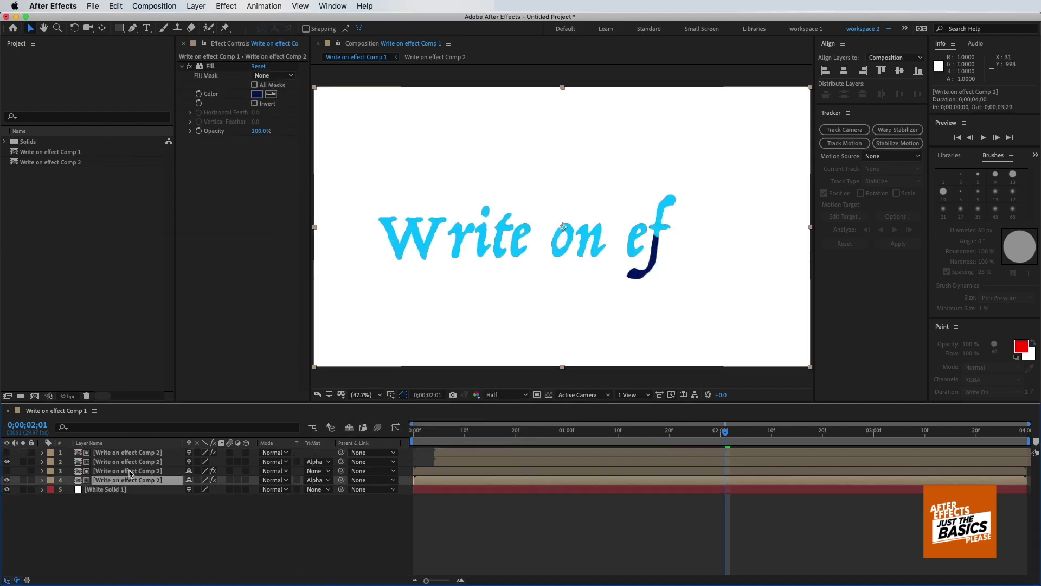
{"action": "key", "text": "super+Up"}
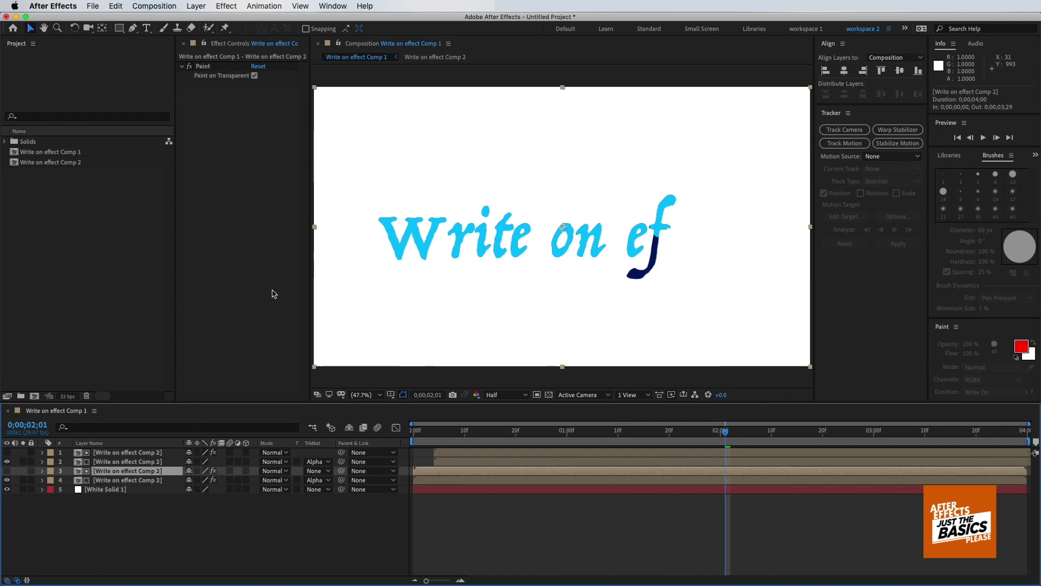
Step: Give layer 3's brush Diameter 34, Hardness 19%, Spacing 62% and Angle 181° for a textured stroke
{"action": "left_click", "coordinate": [42, 471]}
{"action": "scroll", "coordinate": [171, 491], "scroll_direction": "down", "scroll_amount": 2}
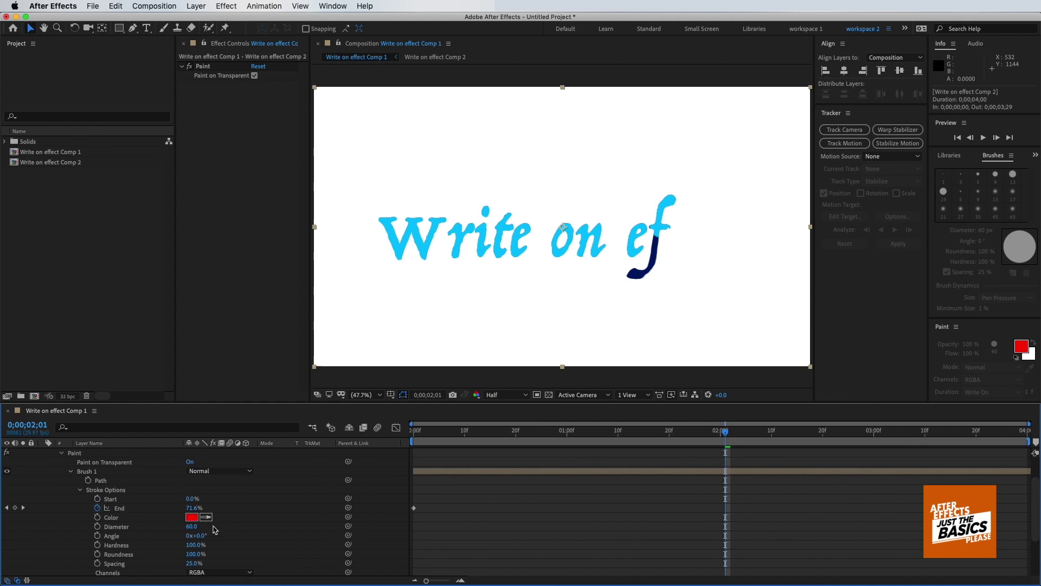
{"action": "left_click_drag", "start_coordinate": [192, 531], "coordinate": [203, 530]}
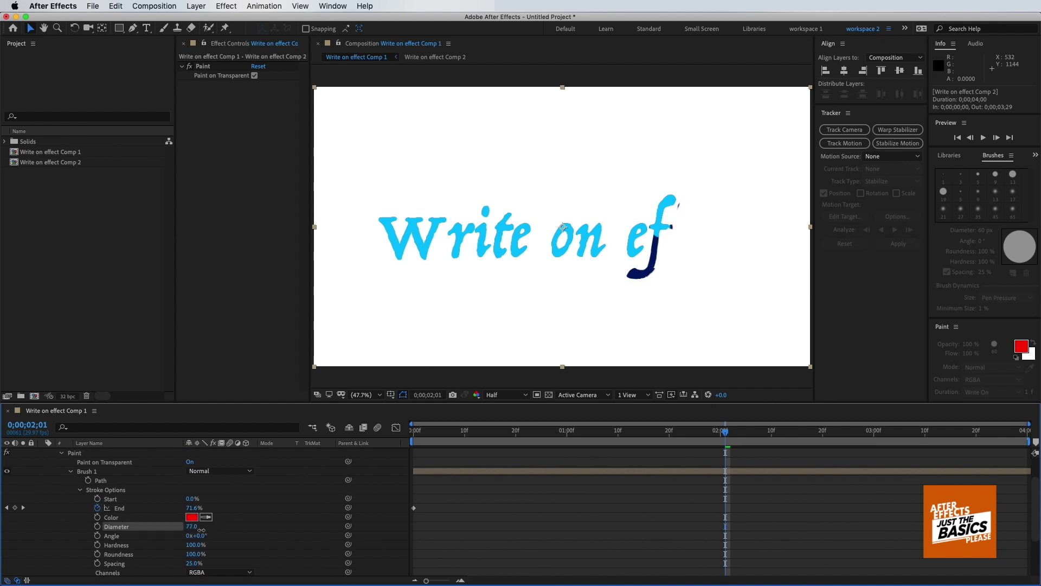
{"action": "mouse_move", "coordinate": [195, 529]}
{"action": "left_mouse_down"}
{"action": "mouse_move", "coordinate": [211, 537]}
{"action": "mouse_move", "coordinate": [171, 551]}
{"action": "mouse_move", "coordinate": [205, 565]}
{"action": "left_mouse_up"}
{"action": "left_click", "coordinate": [177, 545]}
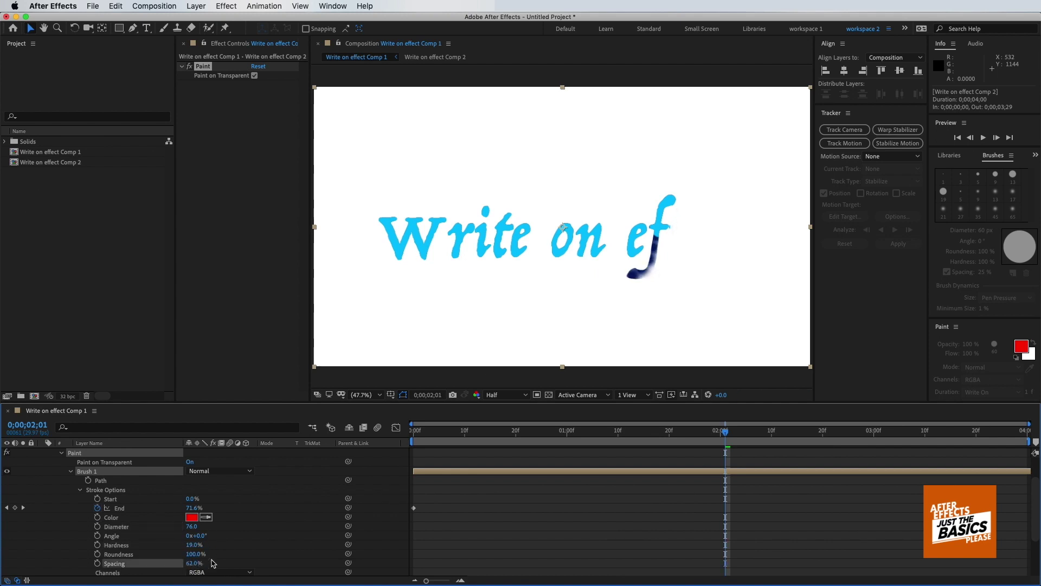
{"action": "left_click_drag", "start_coordinate": [200, 538], "coordinate": [209, 538]}
{"action": "left_click_drag", "start_coordinate": [298, 537], "coordinate": [176, 532]}
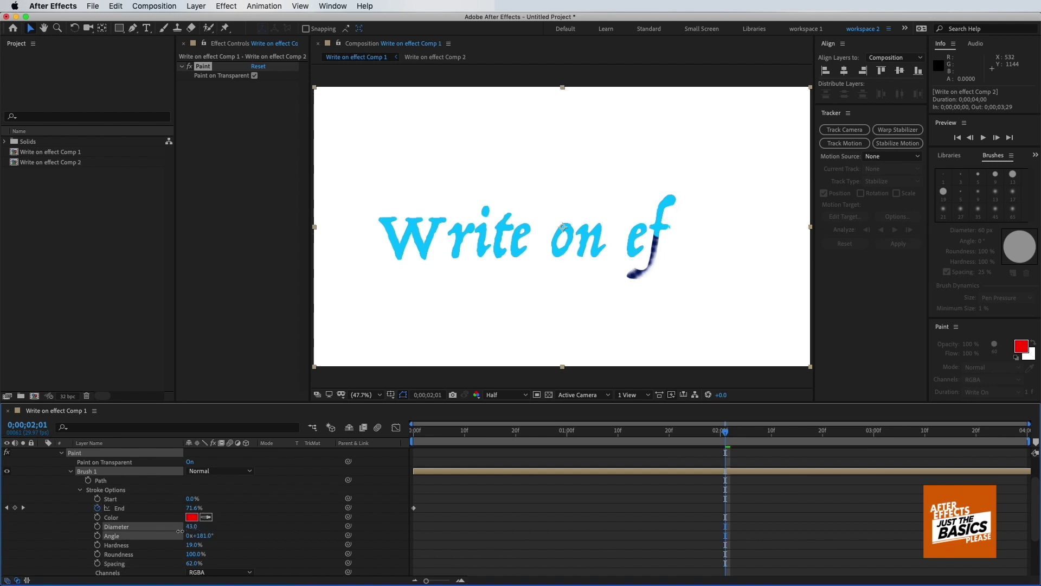
Step: Deselect all, collapse the lower stroke layer's properties and reselect that layer
{"action": "scroll", "coordinate": [99, 478], "scroll_direction": "up", "scroll_amount": 2}
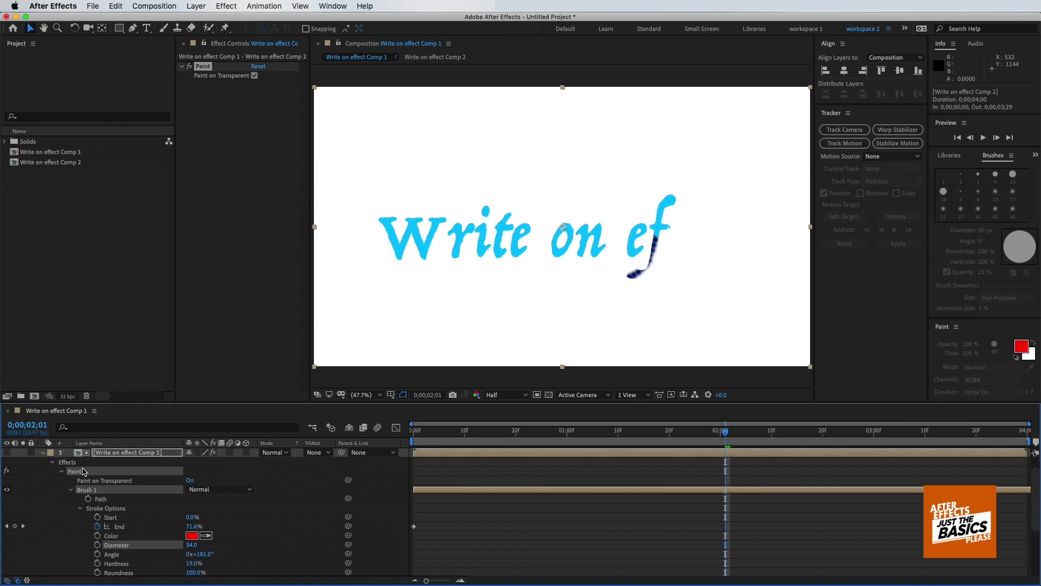
{"action": "key", "text": "ctrl+shift+a"}
{"action": "left_click", "coordinate": [54, 464]}
{"action": "left_click", "coordinate": [98, 472]}
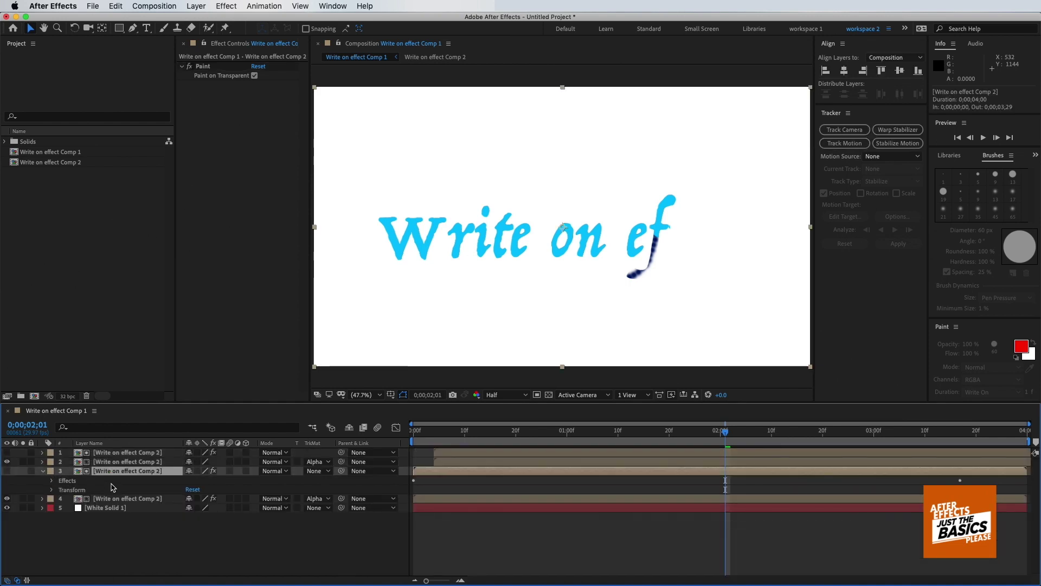
Step: Recolour the lower text layer's fill to light cyan 89DBFD, sampled from the text, and preview the animation
{"action": "left_click", "coordinate": [118, 499]}
{"action": "left_click", "coordinate": [270, 94]}
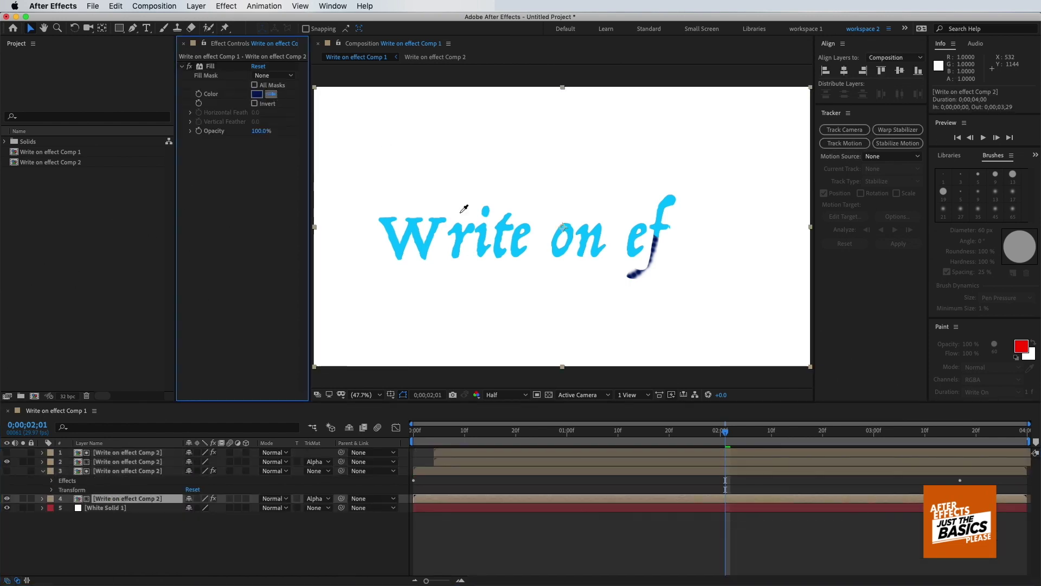
{"action": "left_click", "coordinate": [521, 240]}
{"action": "left_click", "coordinate": [257, 94]}
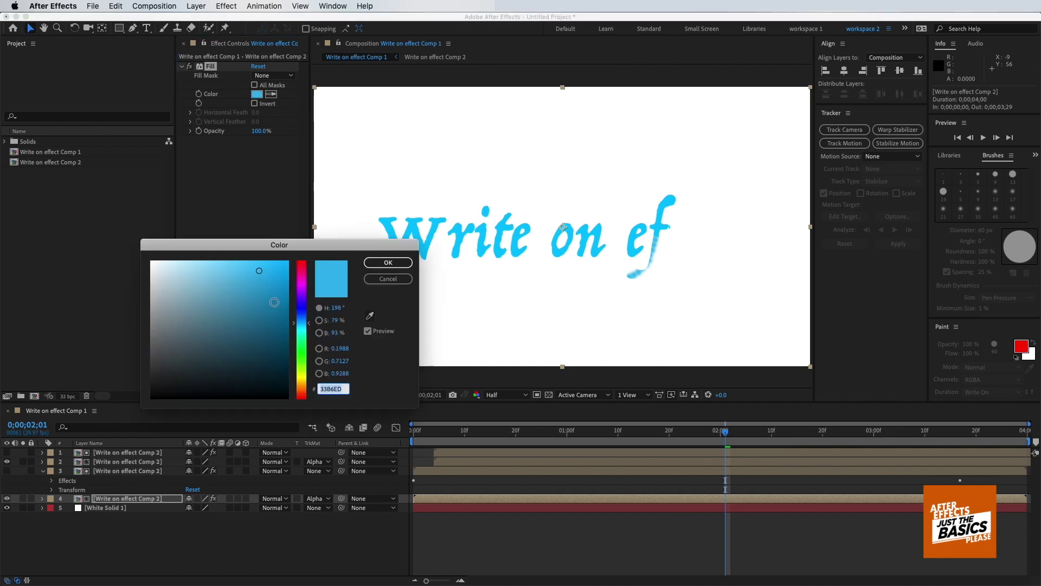
{"action": "left_click_drag", "start_coordinate": [246, 272], "coordinate": [213, 260]}
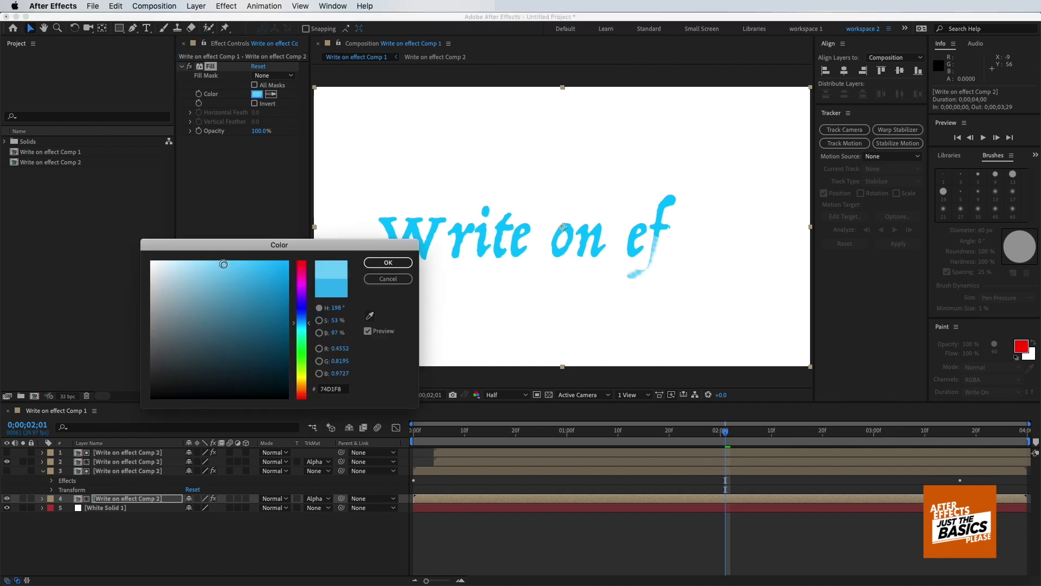
{"action": "left_click", "coordinate": [388, 262]}
{"action": "key", "text": "space"}
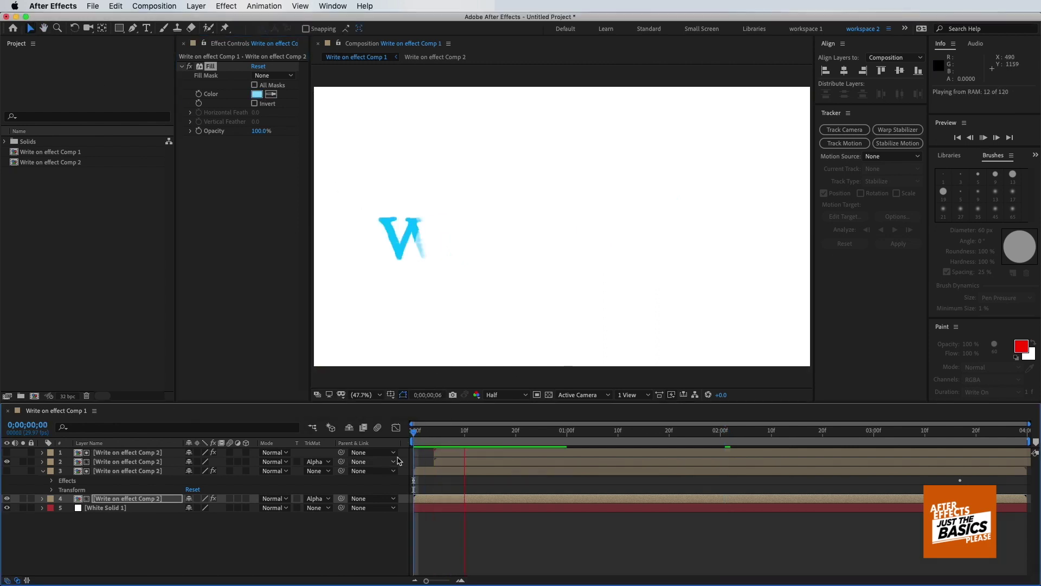